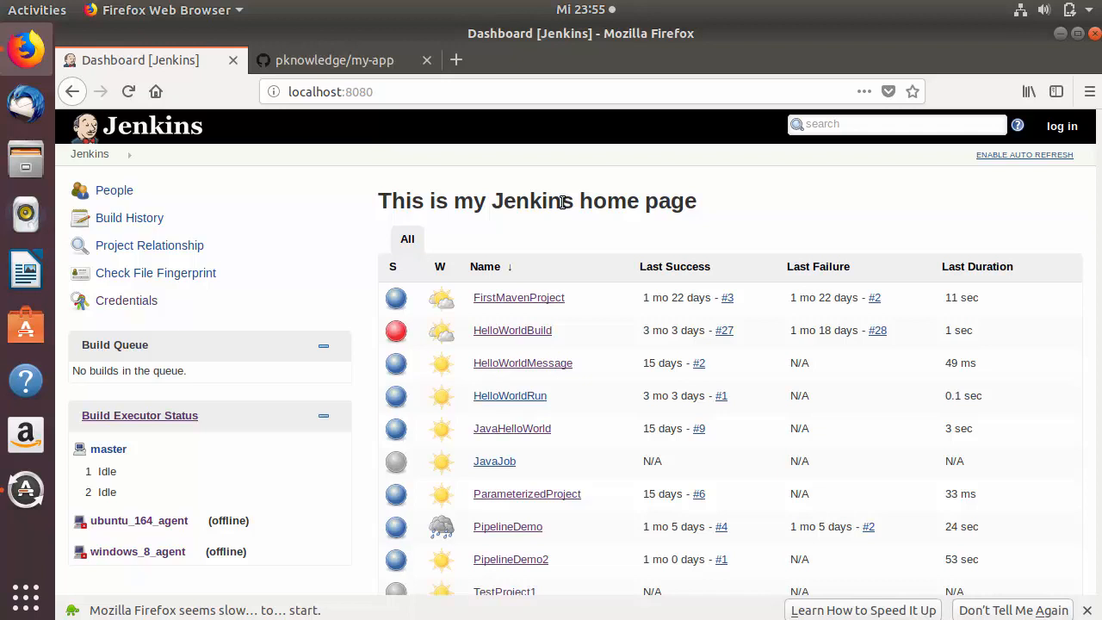
Look at the list of branches available in the my-app repository on GitHub
left_click(356, 64)
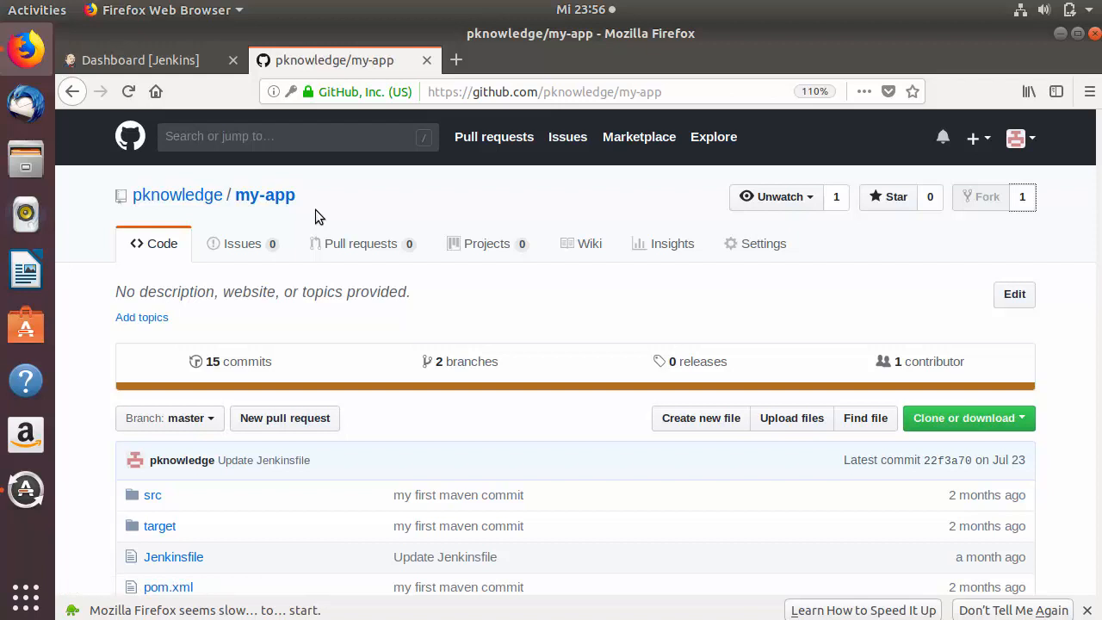
left_click(189, 419)
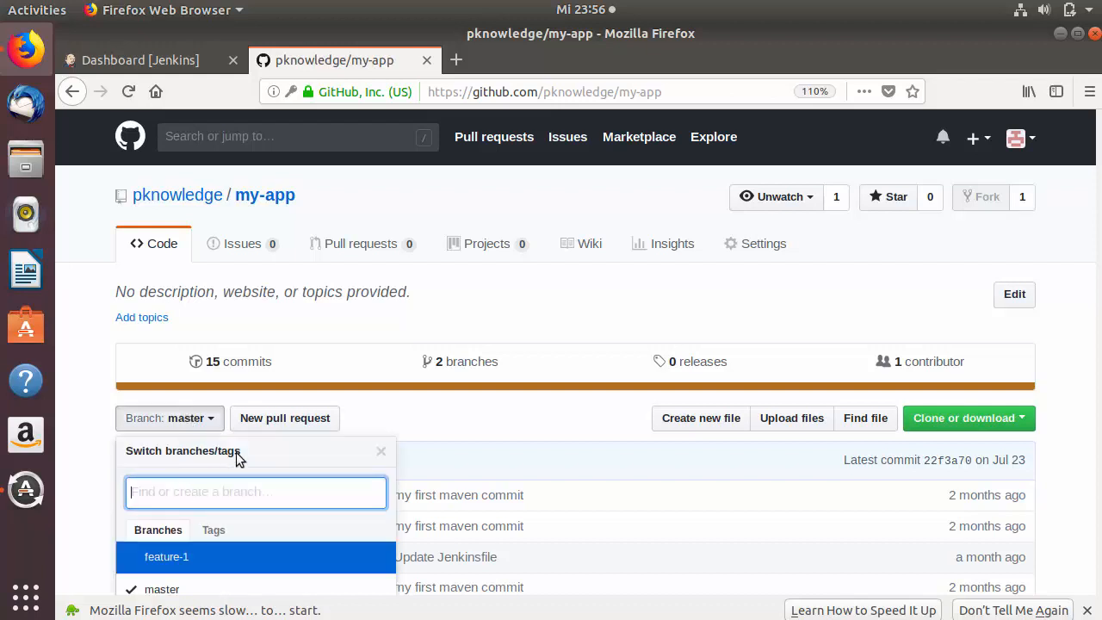
scroll(243, 452, "down", 1)
scroll(243, 446, "down", 3)
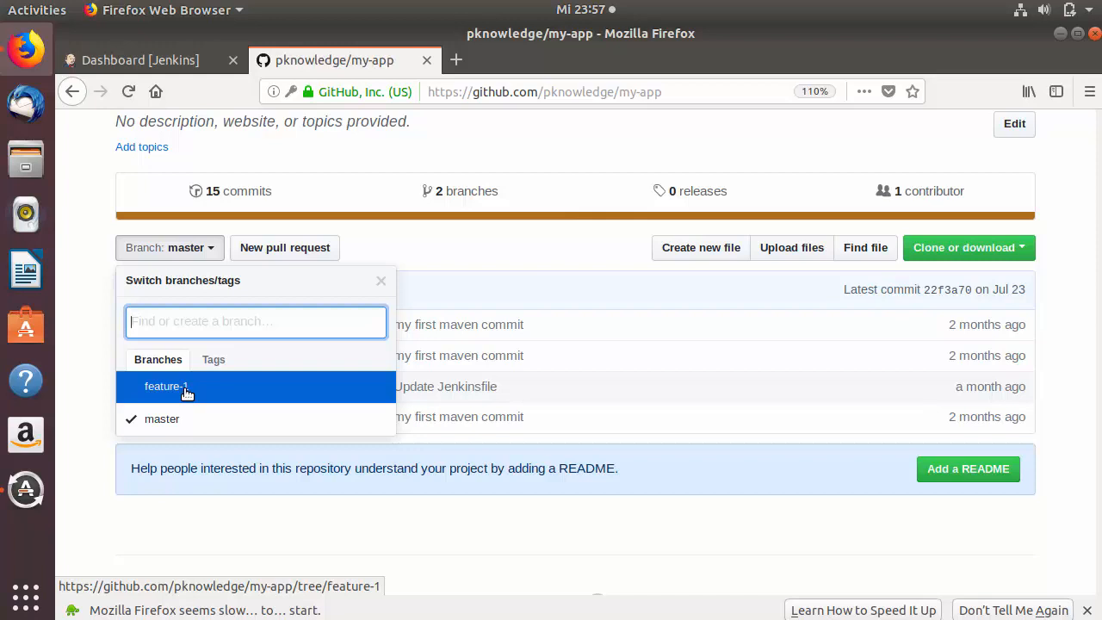
left_click(408, 258)
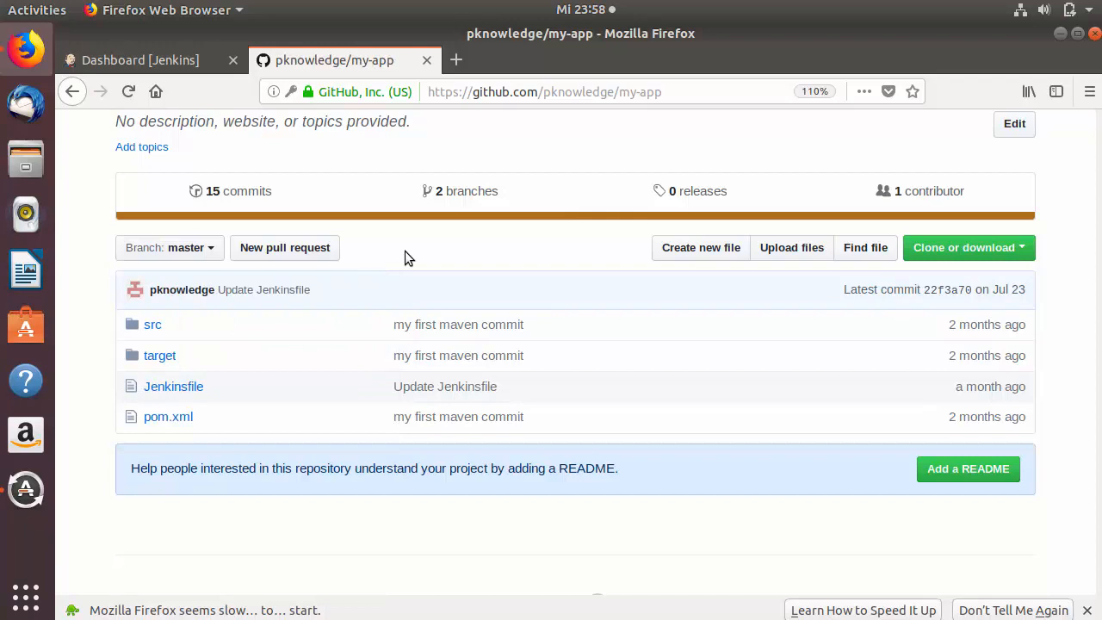
Switch to Jenkins and create a new Multibranch Pipeline item named MultiPipelineProject
left_click(179, 62)
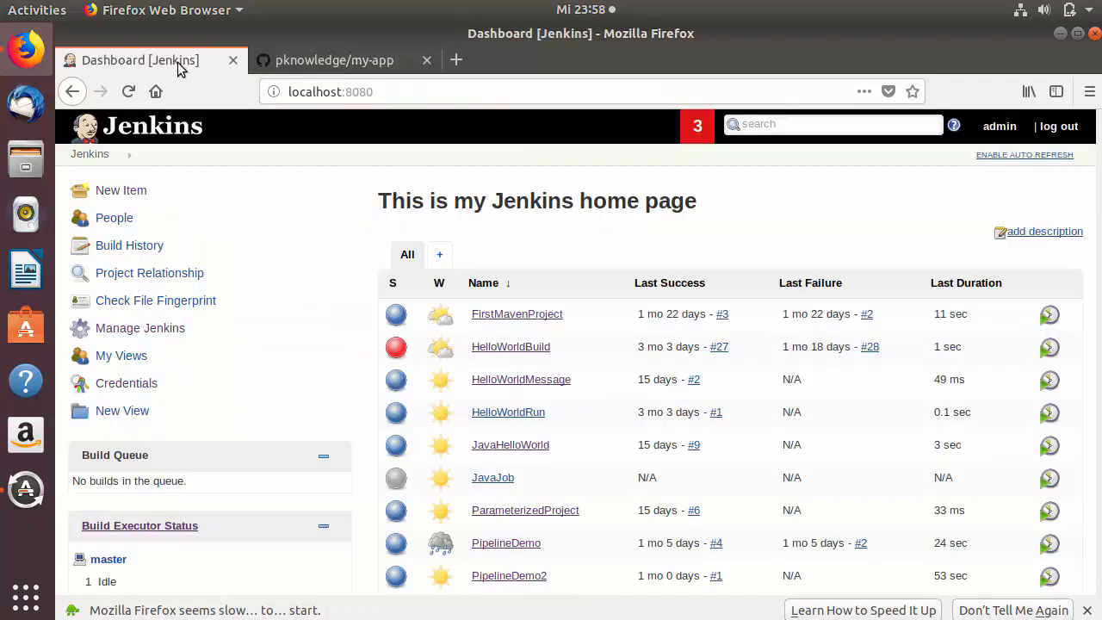
left_click(121, 191)
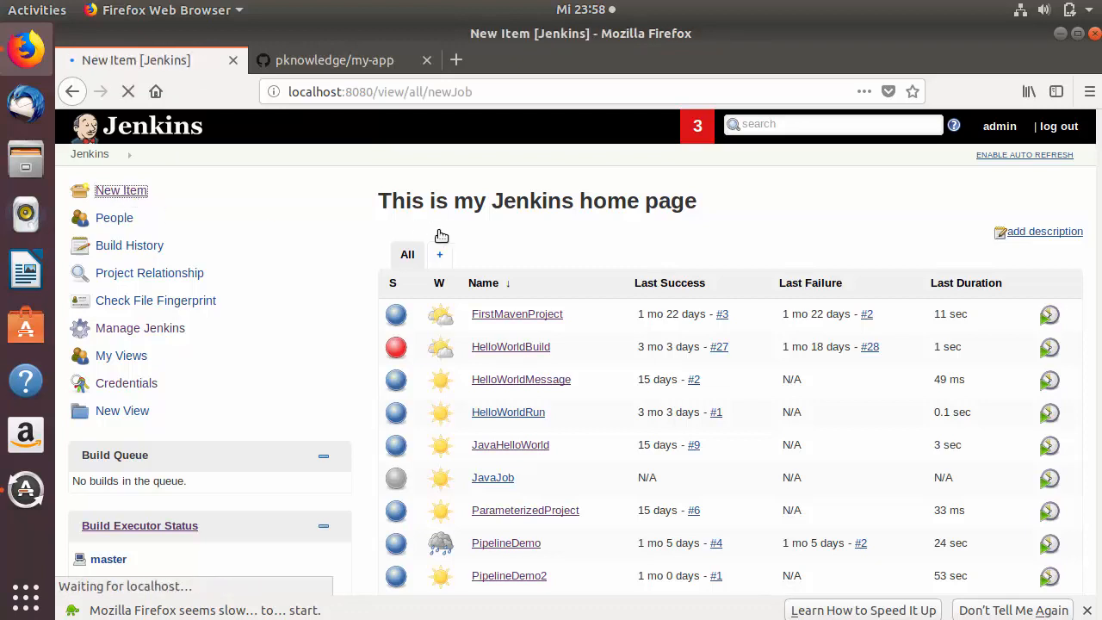
left_click(432, 241)
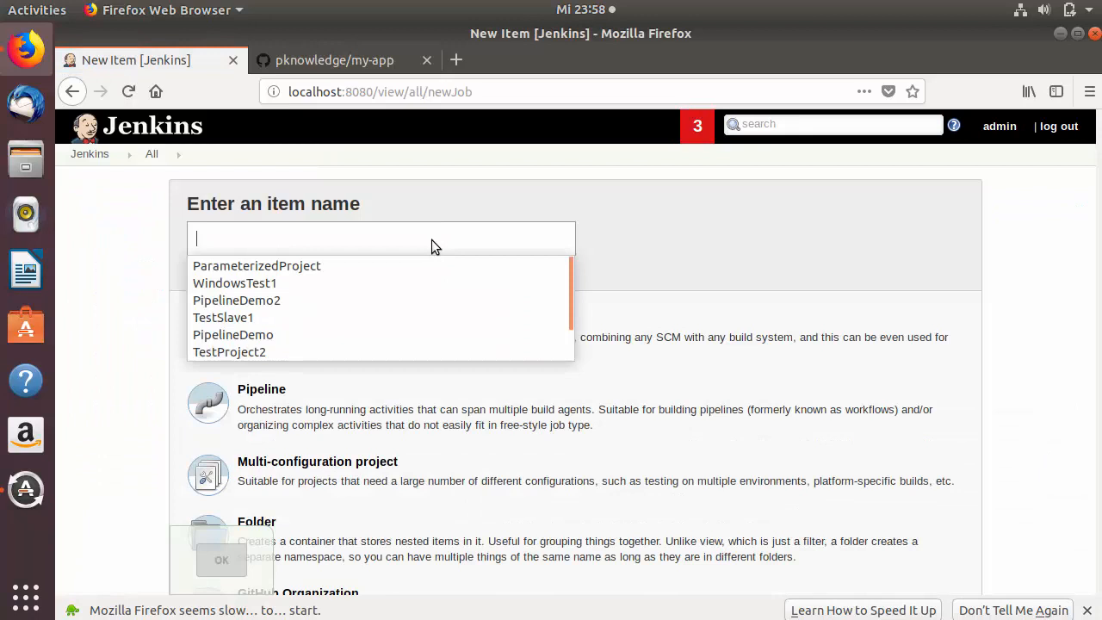
type("Multi")
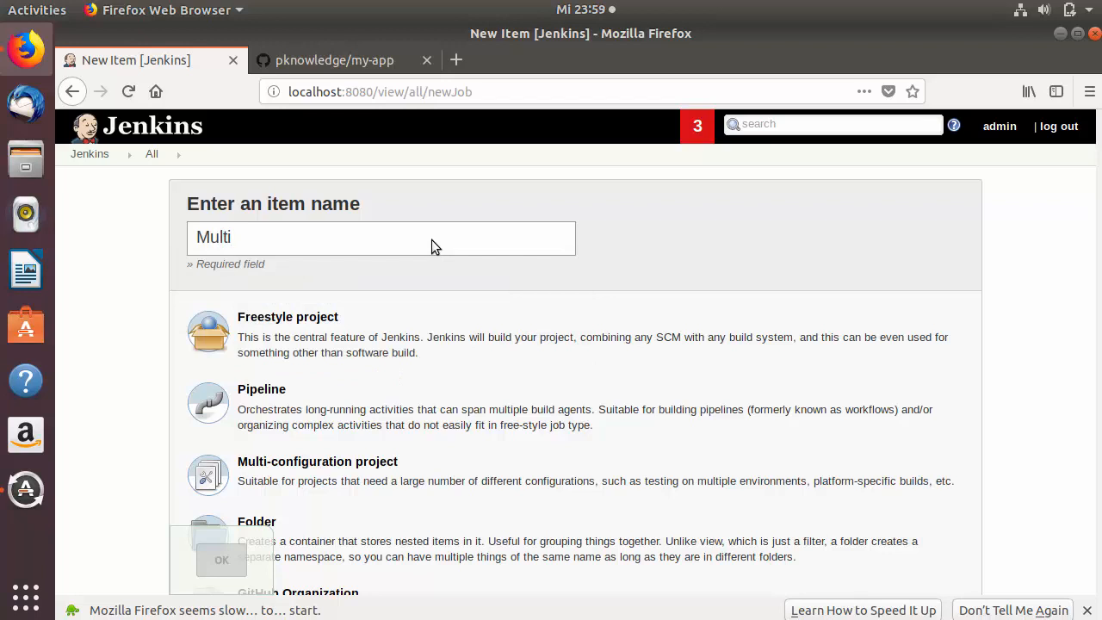
type("PipelineProject")
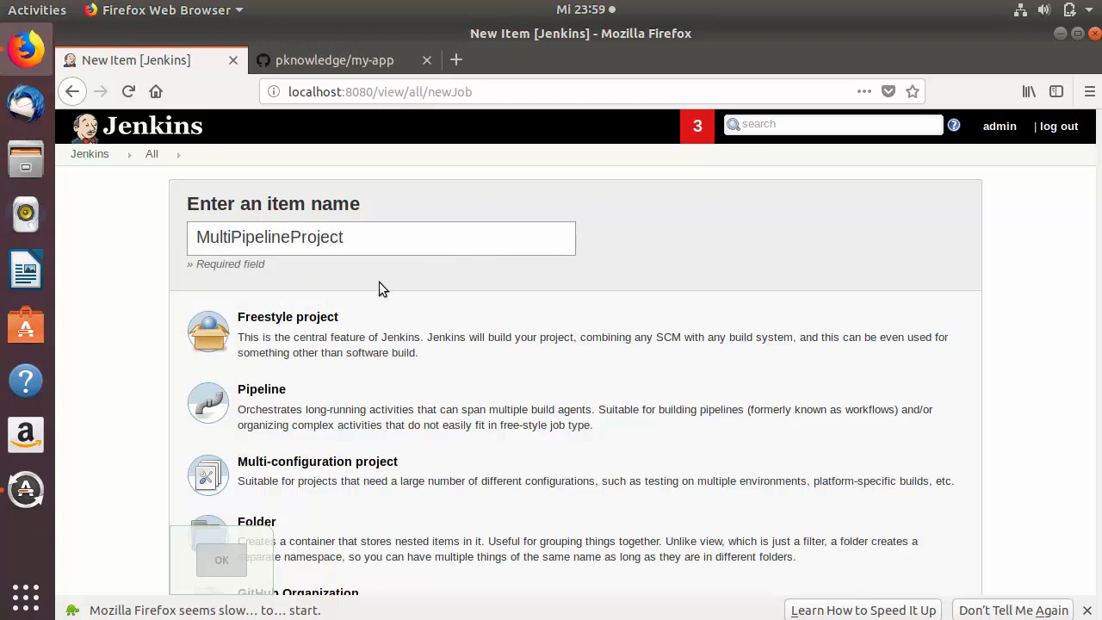
scroll(379, 282, "down", 4)
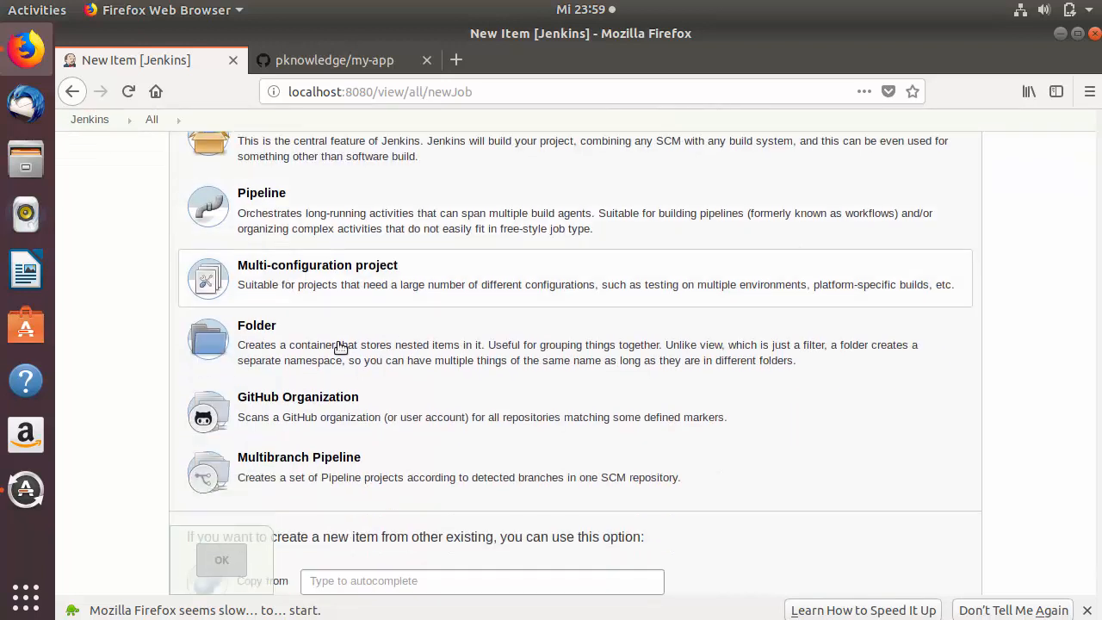
left_click(285, 463)
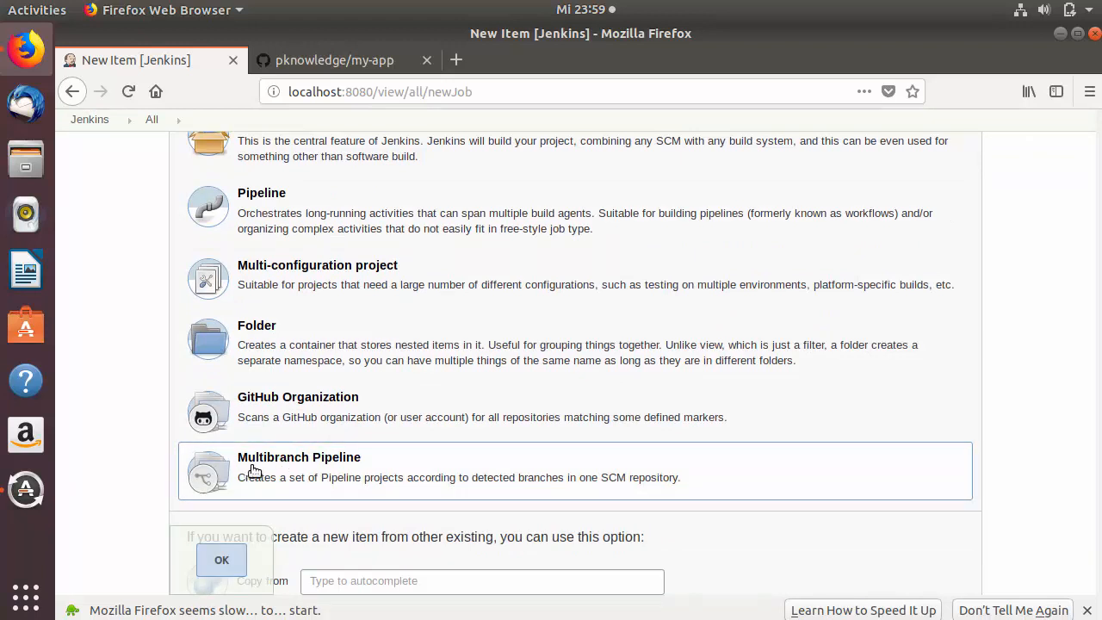
left_click(228, 559)
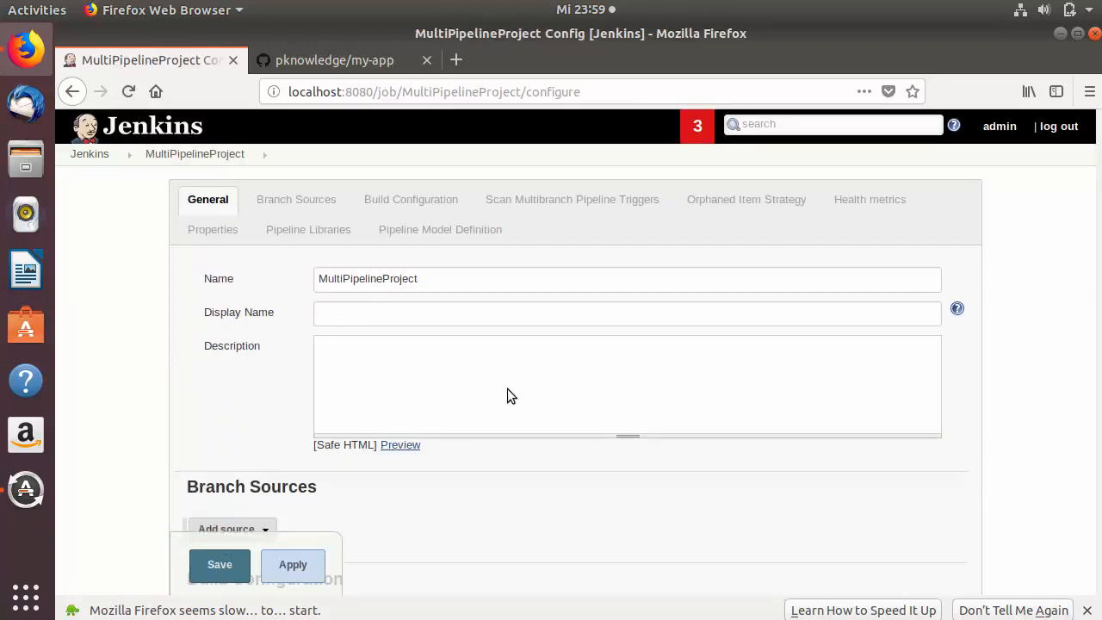
Add a Git source to the project's Branch Sources
scroll(424, 356, "down", 3)
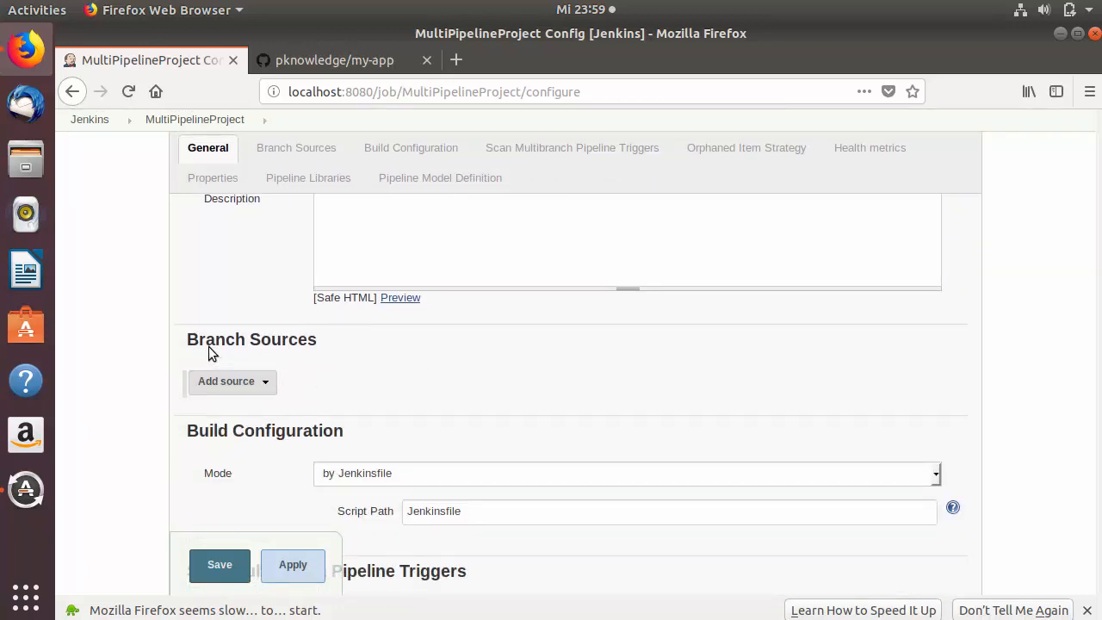
left_click(229, 389)
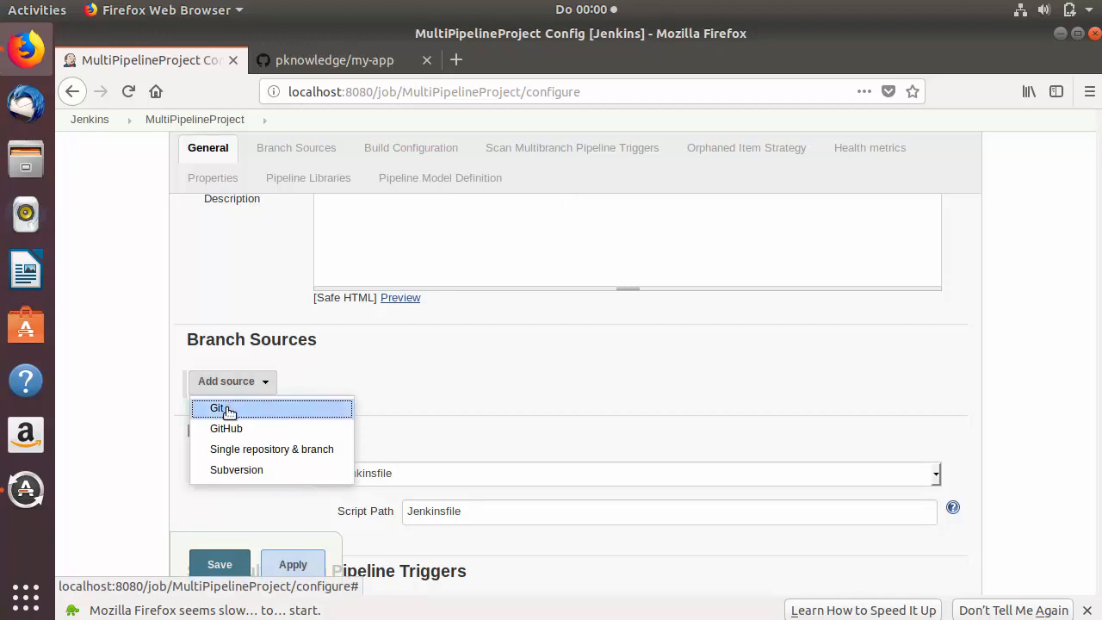
left_click(225, 410)
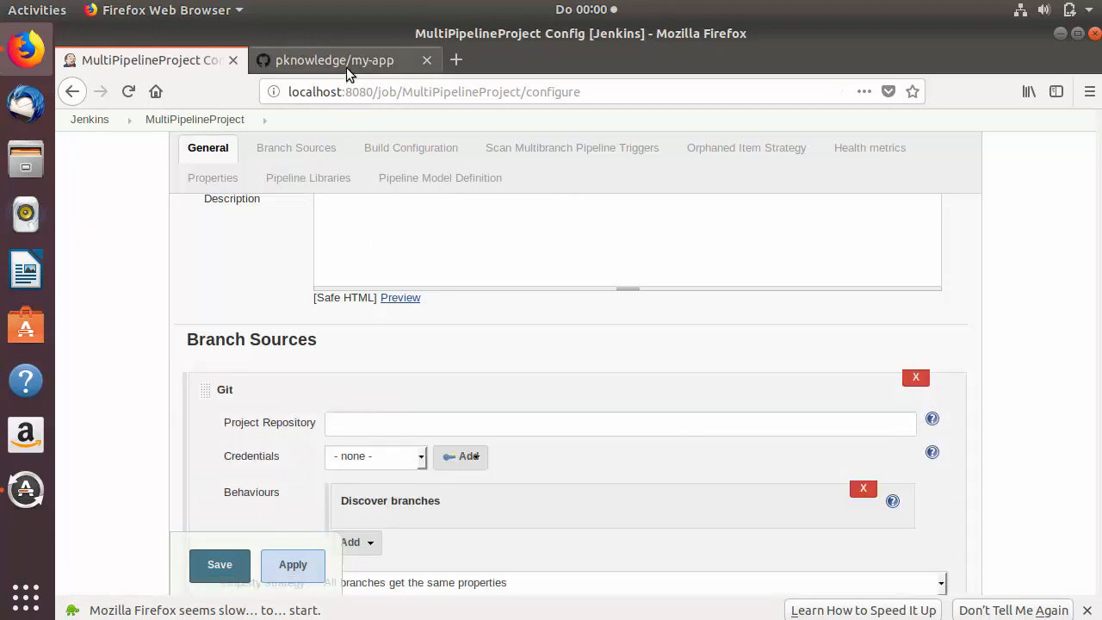
left_click(346, 67)
left_click(932, 249)
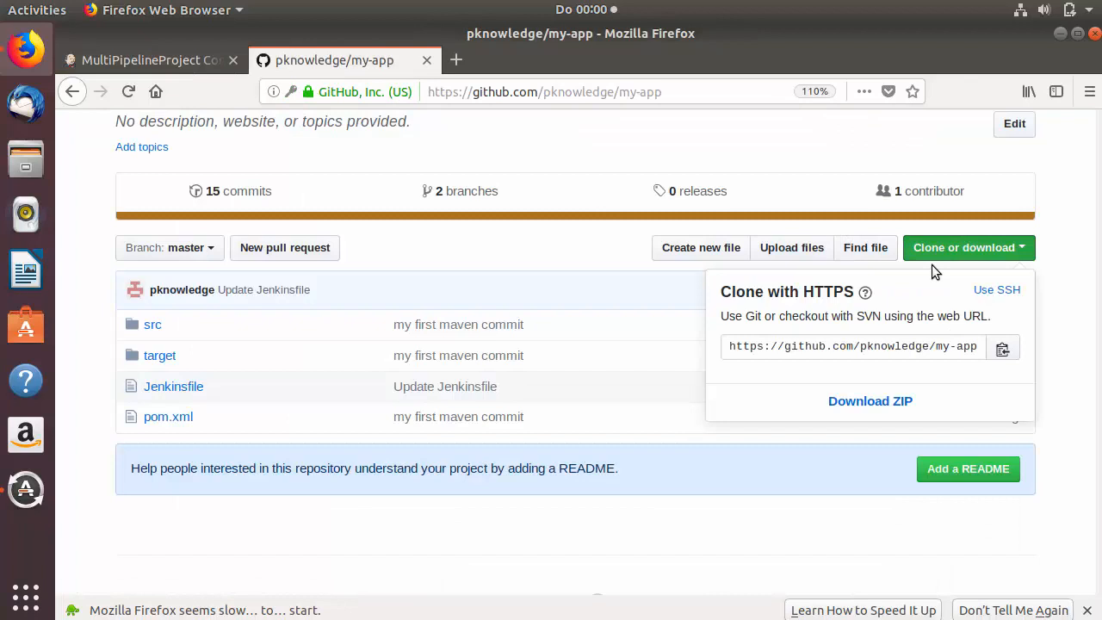
left_click(910, 341)
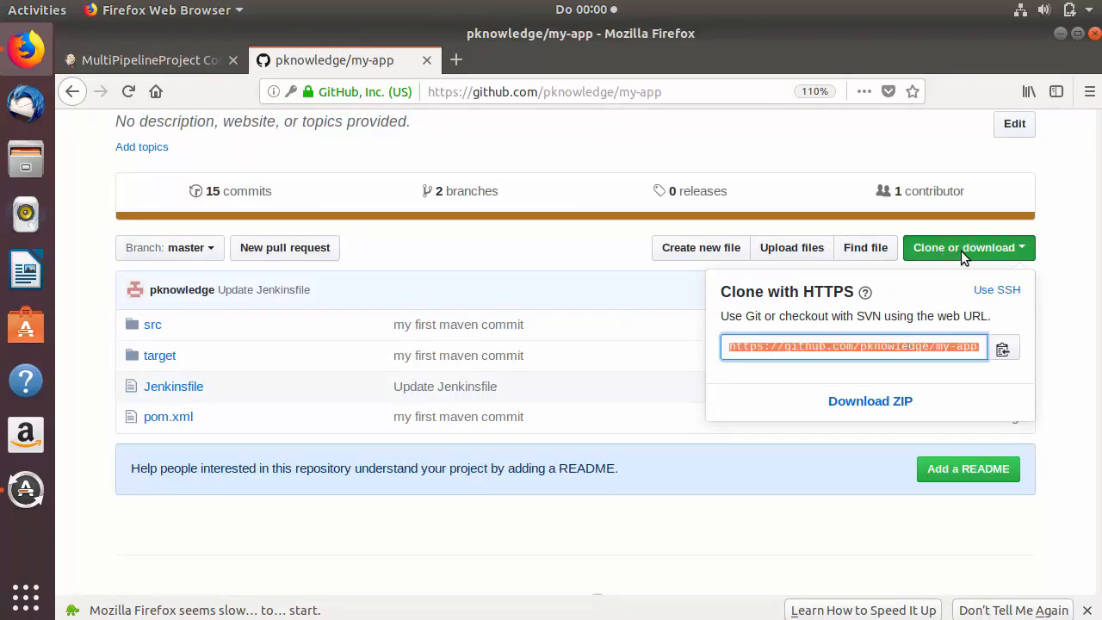
left_click(918, 346)
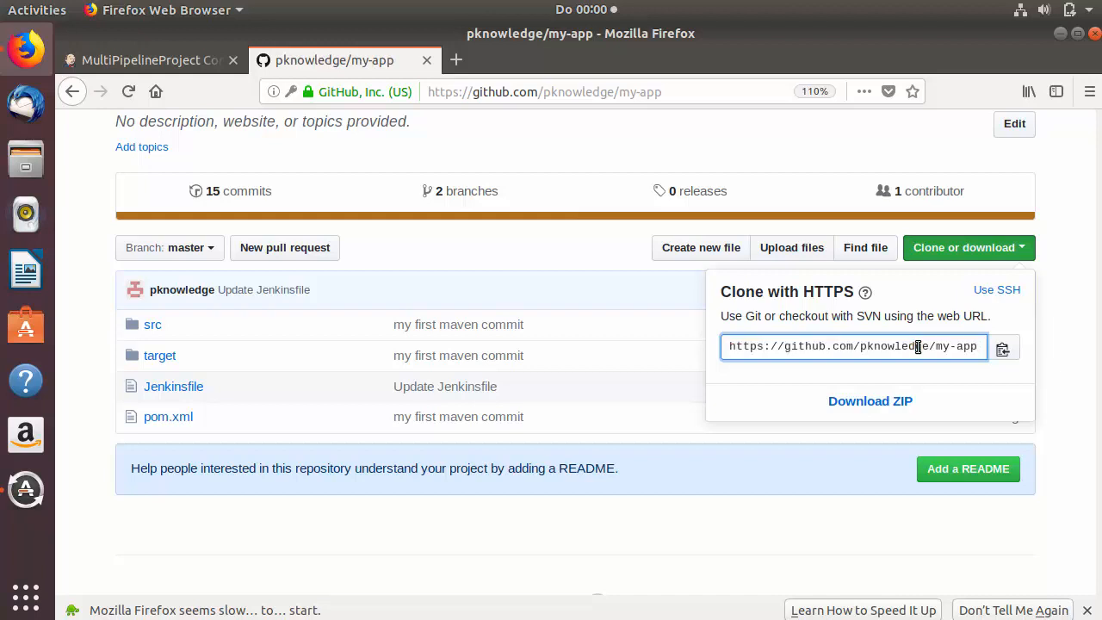
triple_click(918, 346)
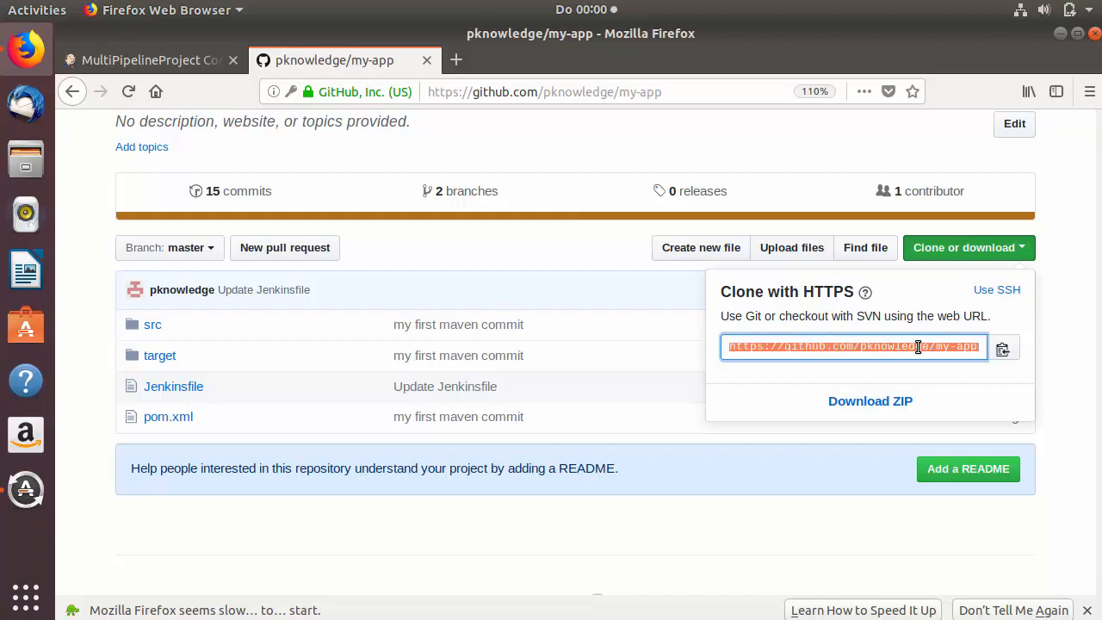
left_click(171, 68)
left_click(465, 427)
type("https://github.com/pknowledge/my-app.git")
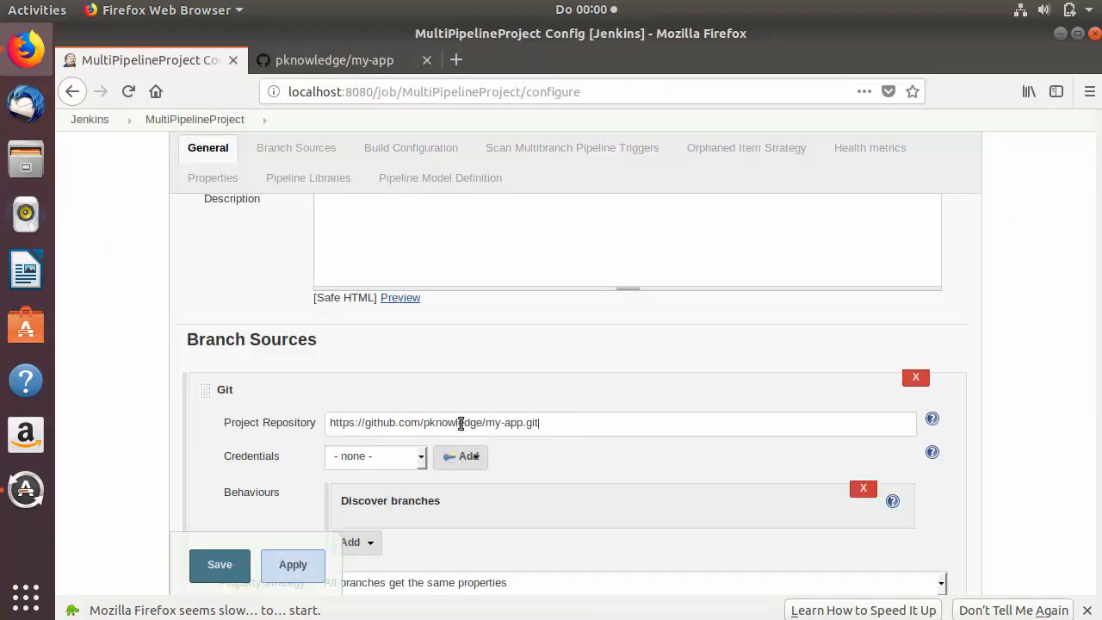
scroll(374, 370, "down", 2)
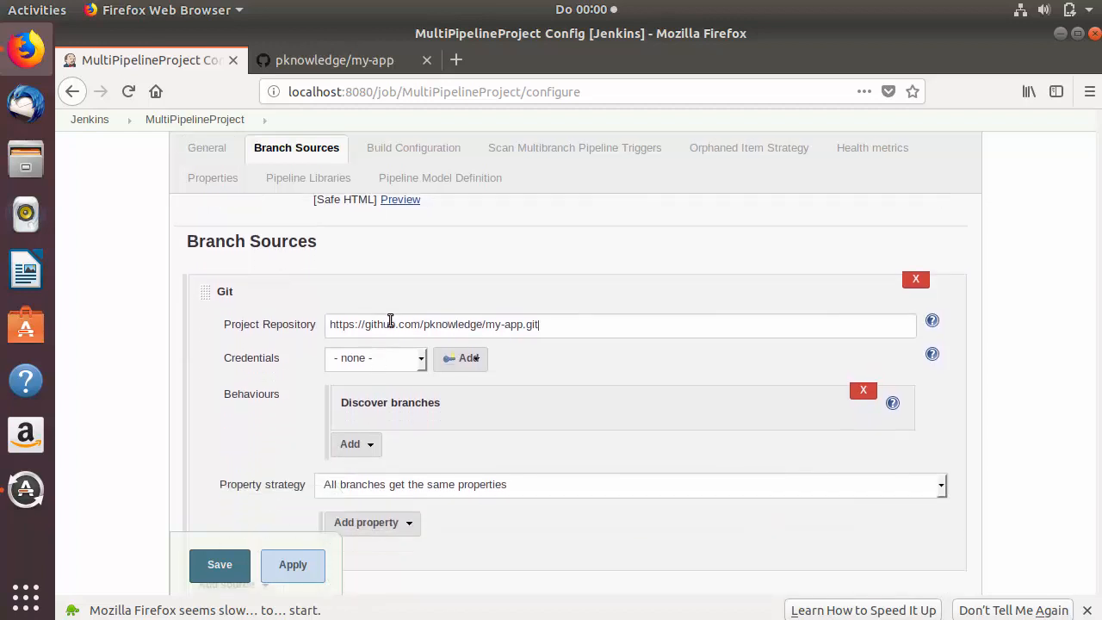
left_click(352, 62)
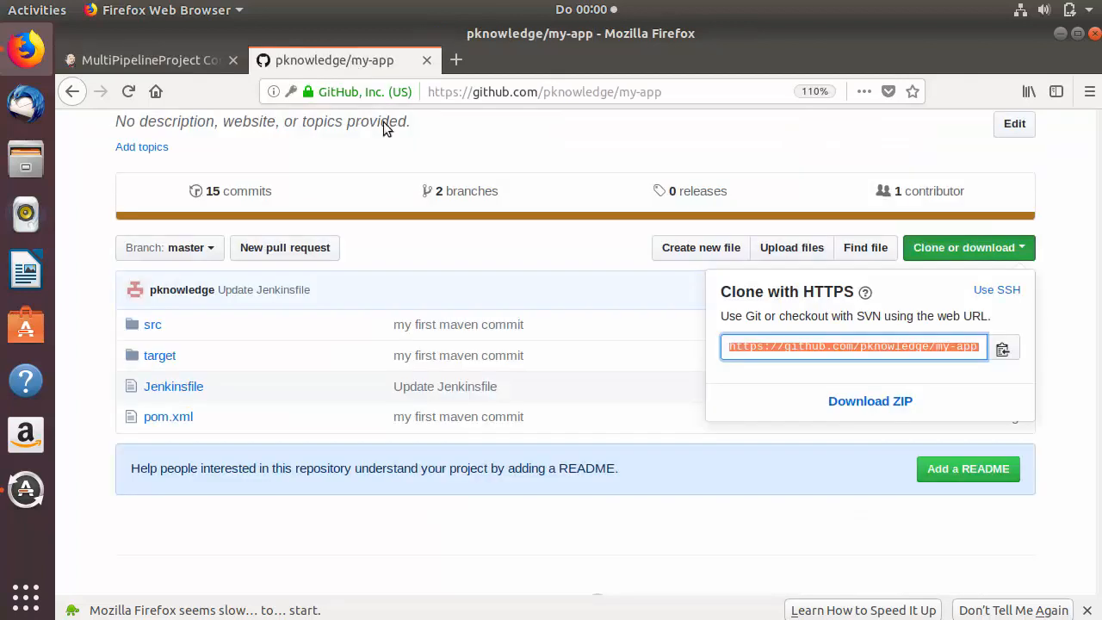
left_click(549, 249)
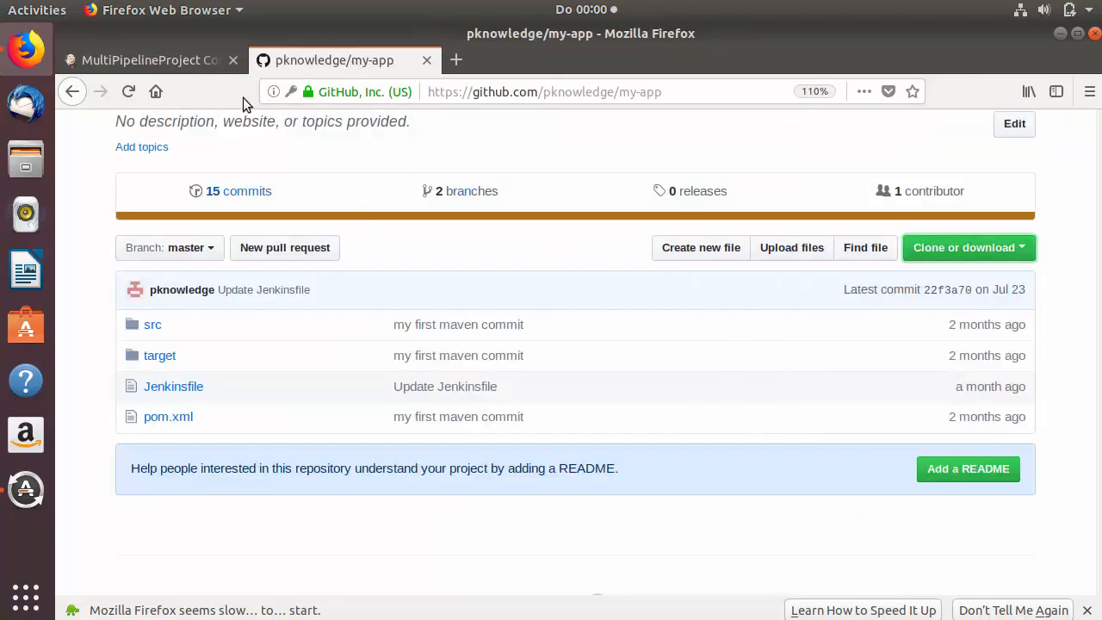
left_click(187, 65)
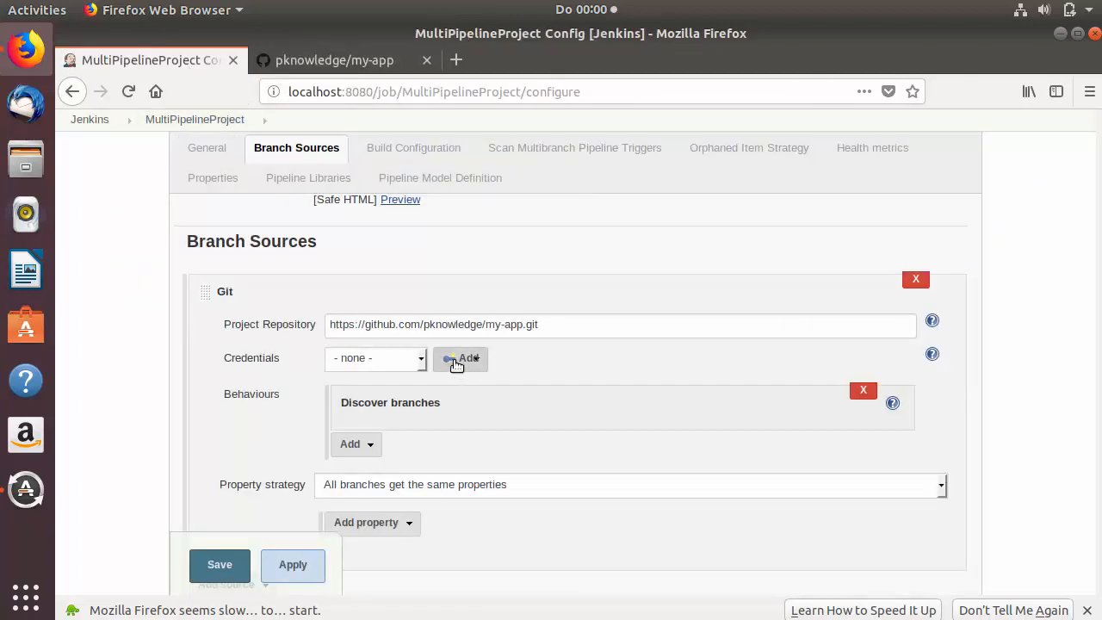
Open the Jenkinsfile on my-app's master branch on GitHub and review its pipeline stages
scroll(473, 362, "down", 1)
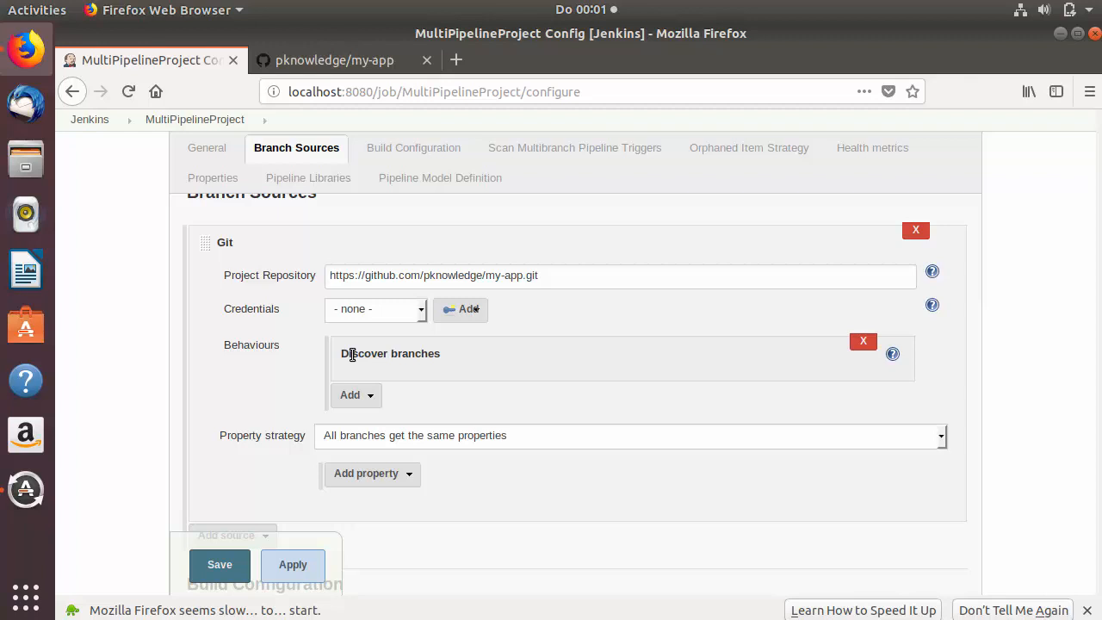
left_click(331, 61)
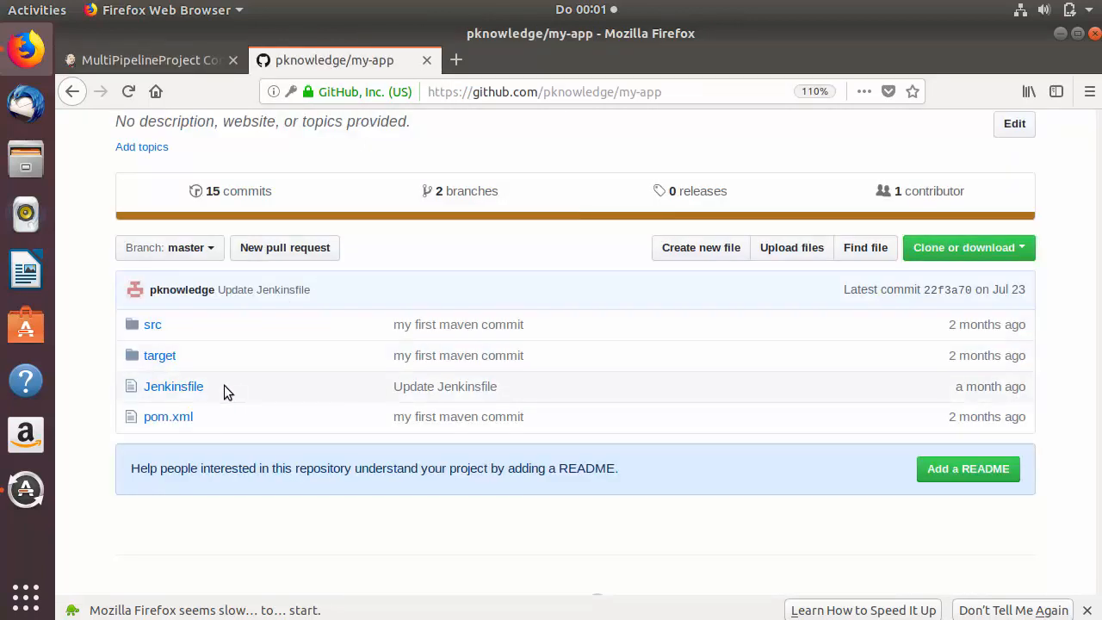
left_click_drag(203, 390, 143, 388)
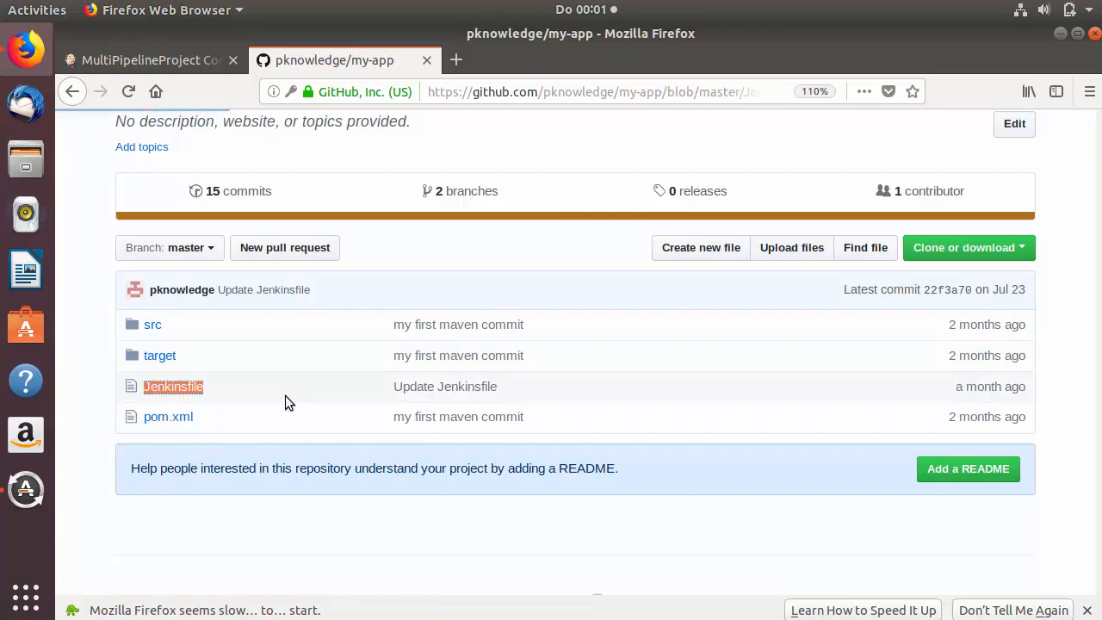
scroll(300, 387, "down", 3)
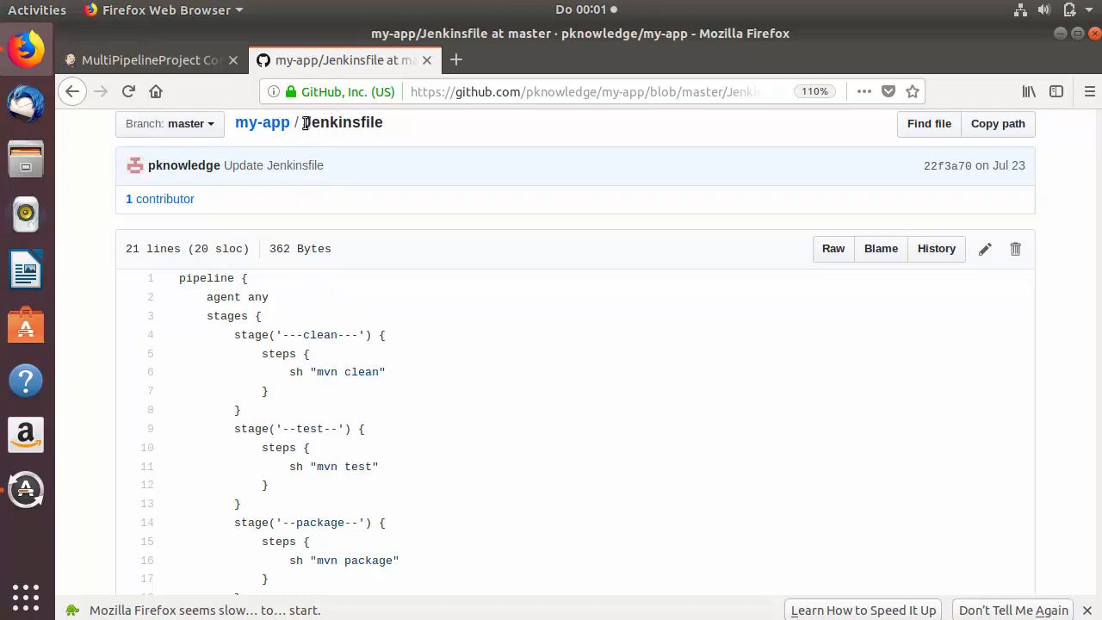
left_click(183, 63)
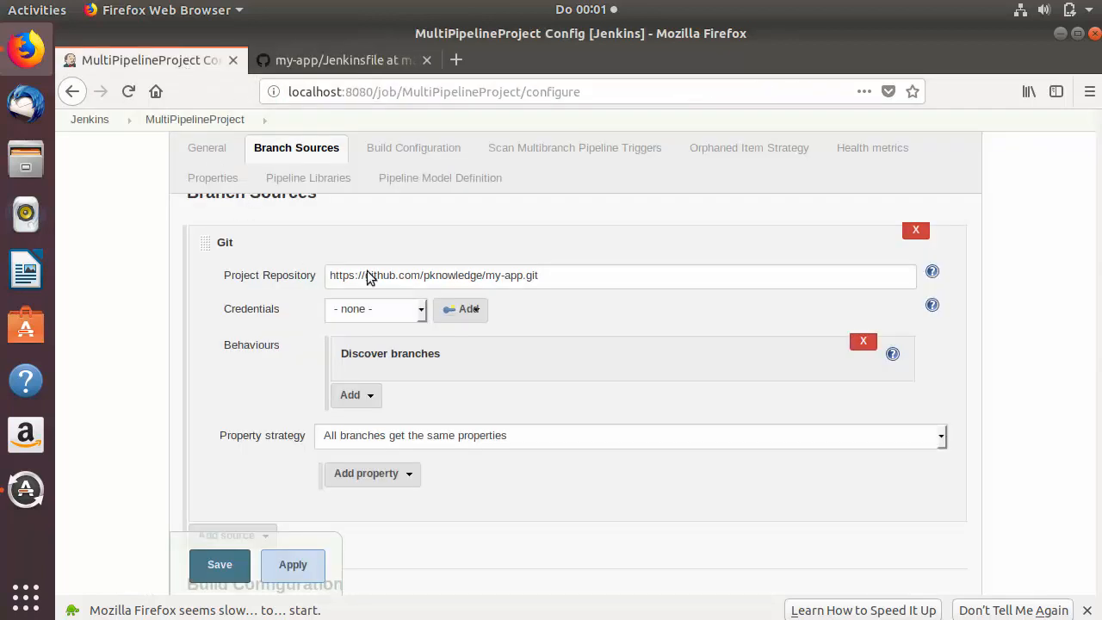
Choose "by Jenkinsfile" as the Build Configuration mode in the Jenkins project
scroll(367, 275, "down", 5)
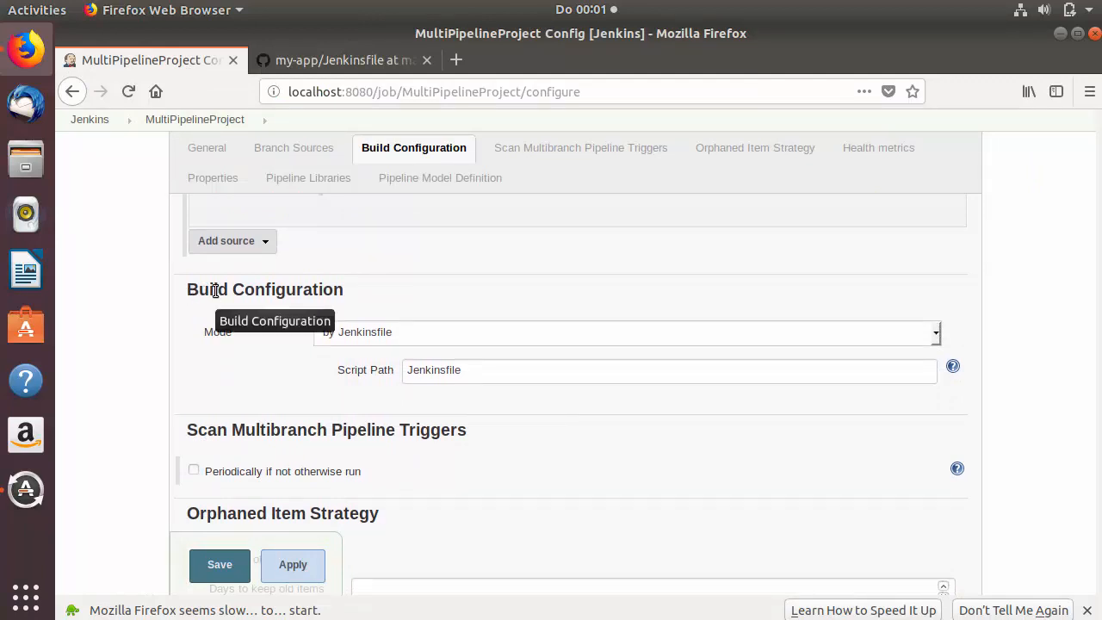
left_click(353, 336)
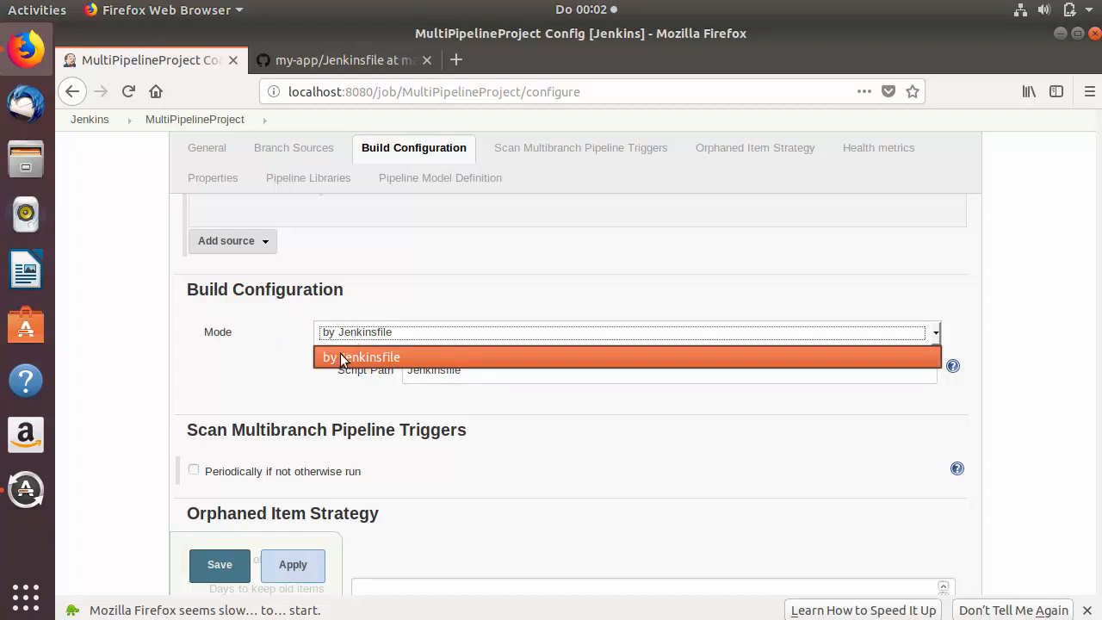
left_click(336, 356)
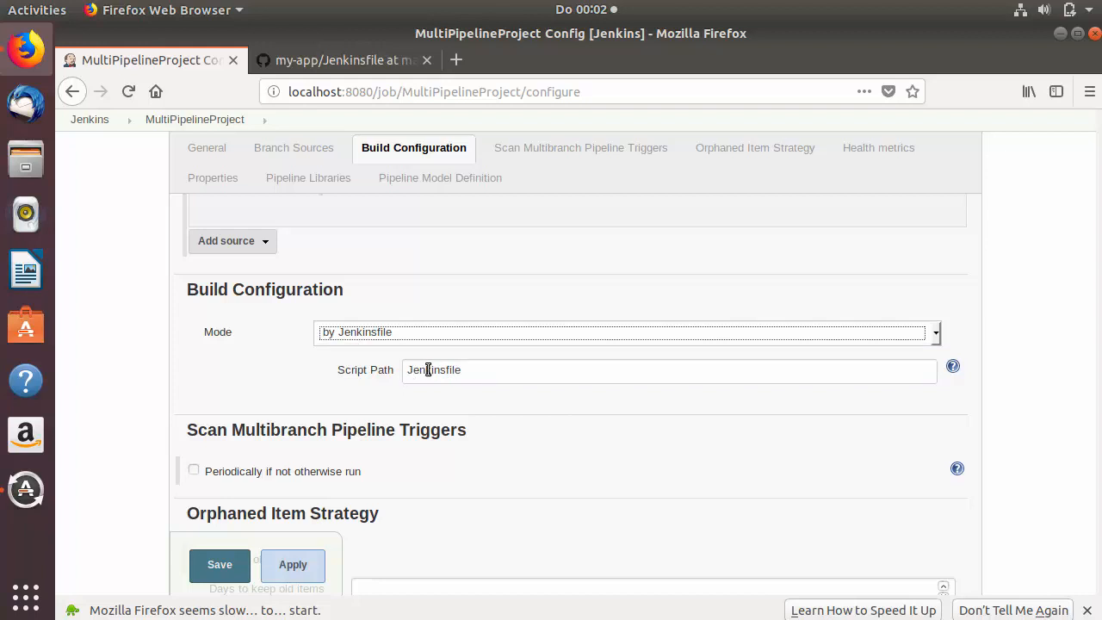
Check where the Jenkinsfile sits in the my-app repository on GitHub, for comparison with the Jenkins script path
left_click(346, 62)
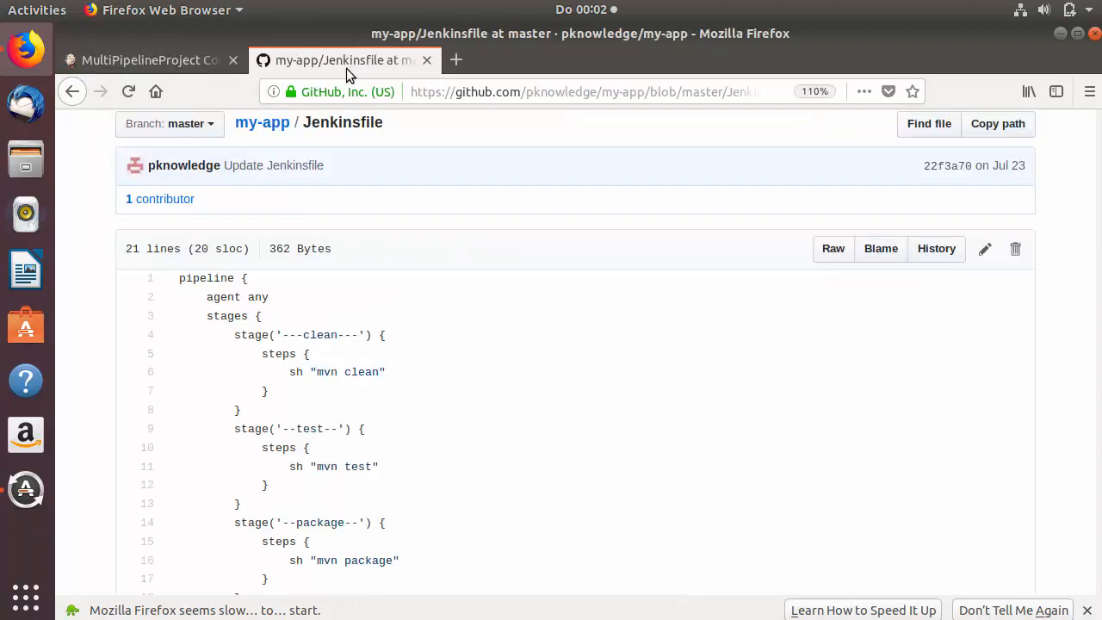
left_click(265, 123)
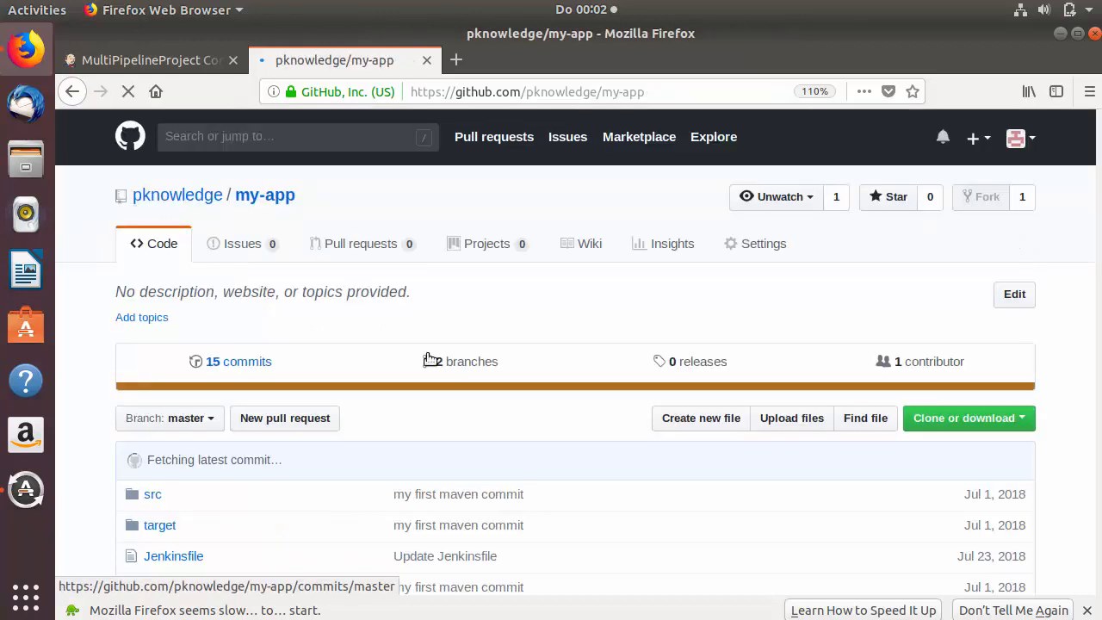
scroll(358, 414, "down", 3)
left_click(173, 62)
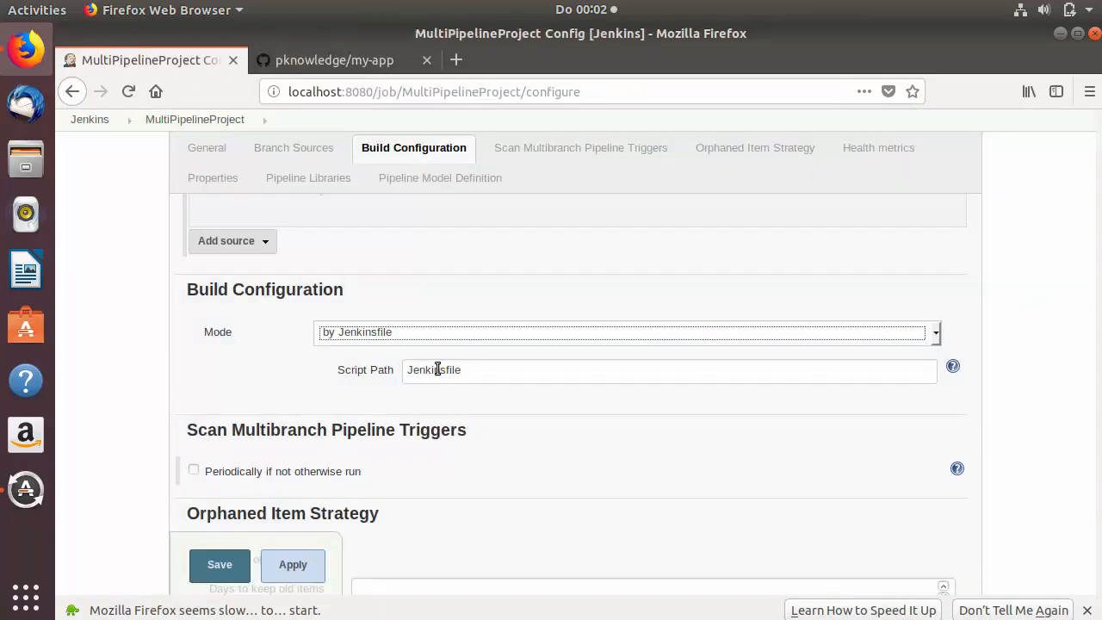
Enable the periodic Scan Multibranch Pipeline trigger and set its interval to 5 minutes
scroll(307, 312, "down", 3)
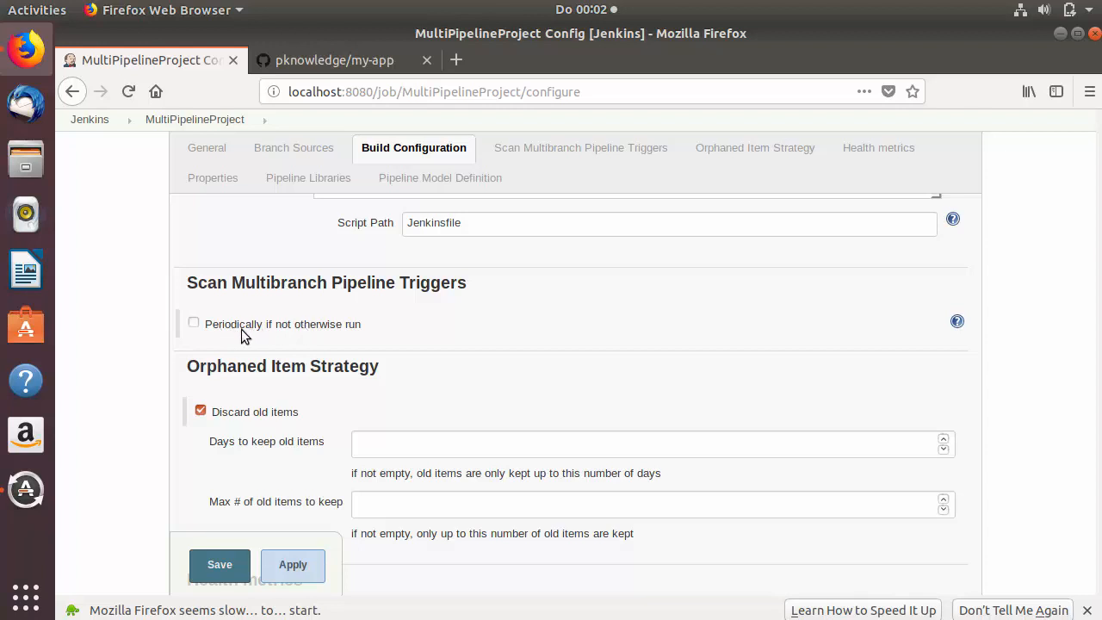
left_click(194, 324)
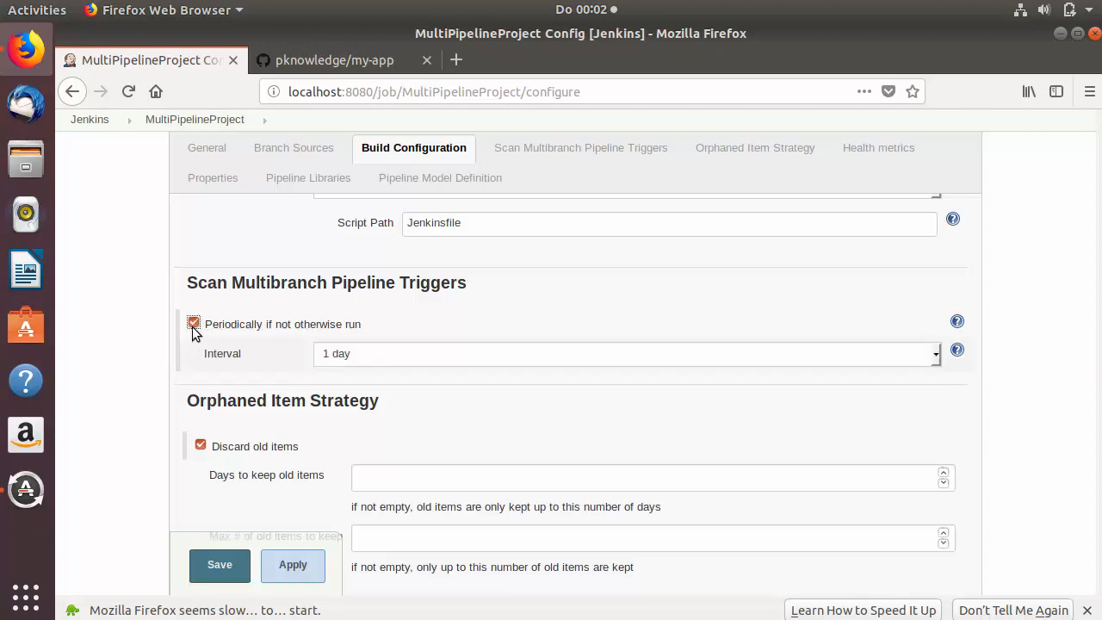
left_click(338, 358)
scroll(363, 298, "up", 2)
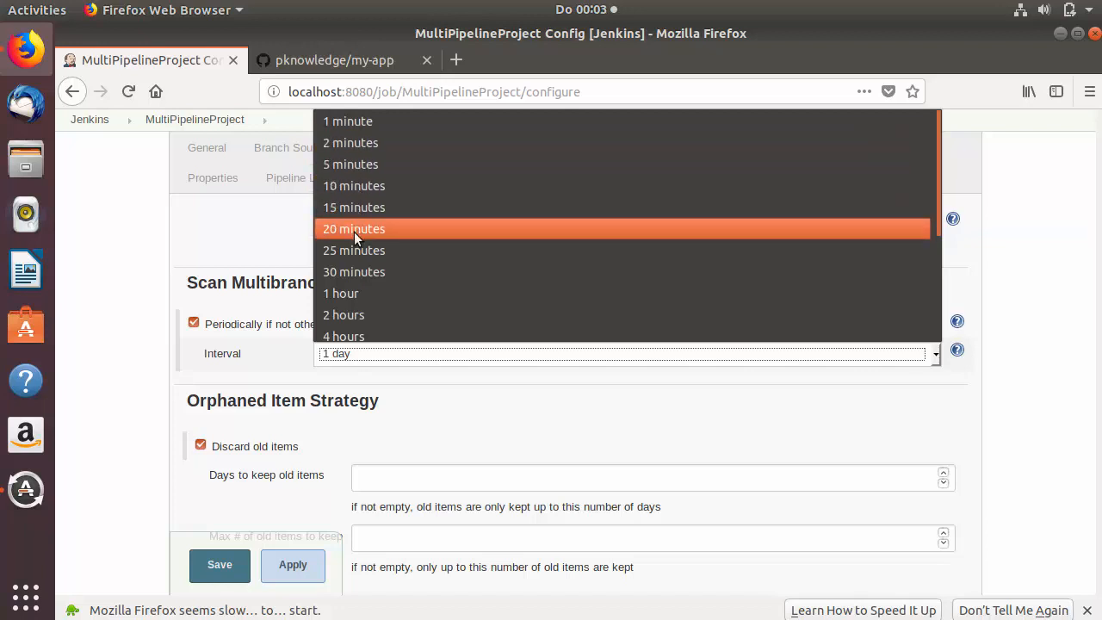
left_click(354, 164)
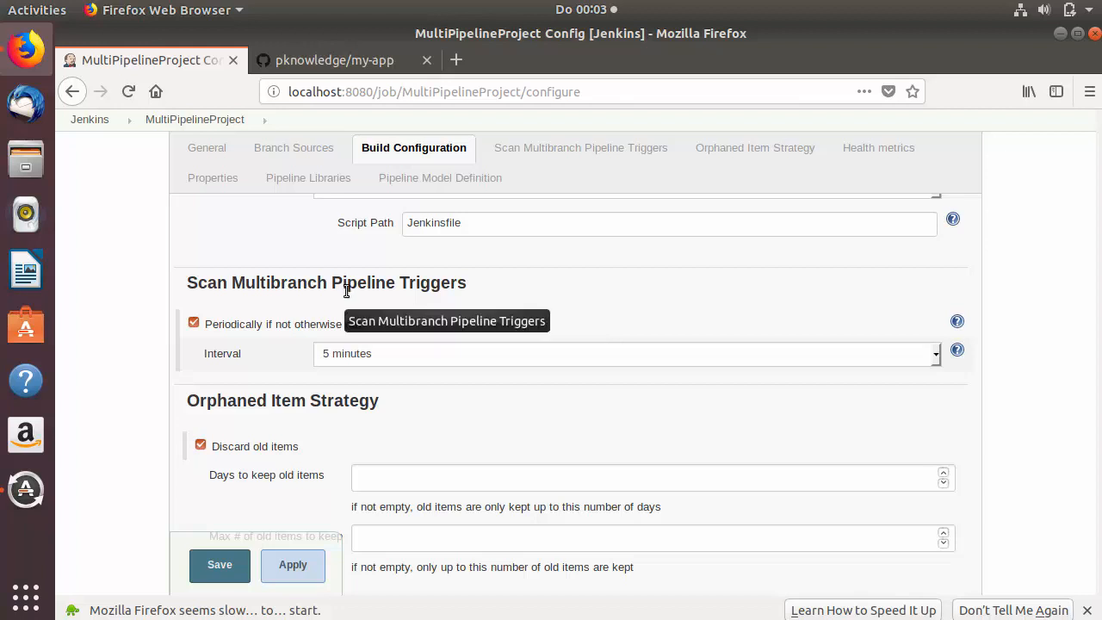
Review the Orphaned Item Strategy, expanded health metrics, Pipeline Libraries and Pipeline Model Definition settings of the project
scroll(291, 296, "down", 2)
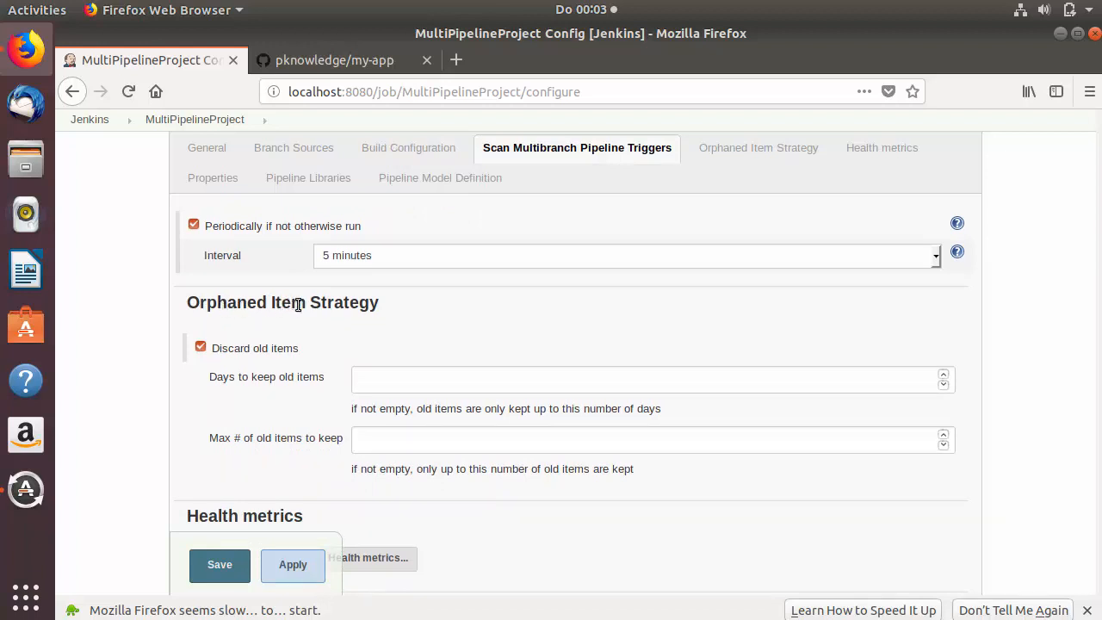
scroll(318, 305, "down", 1)
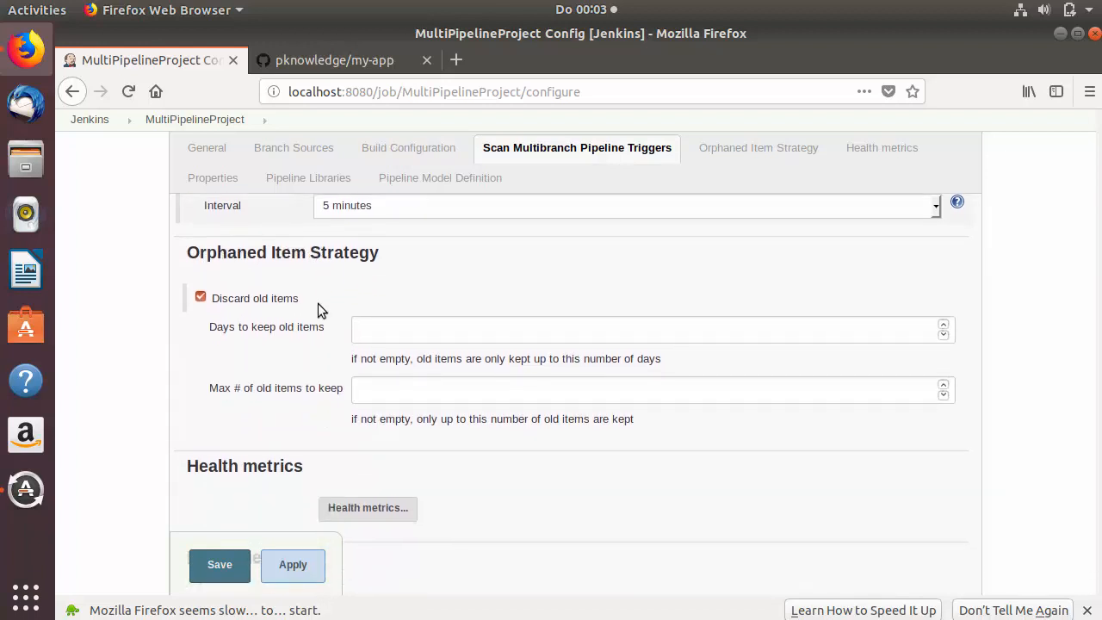
scroll(318, 303, "down", 3)
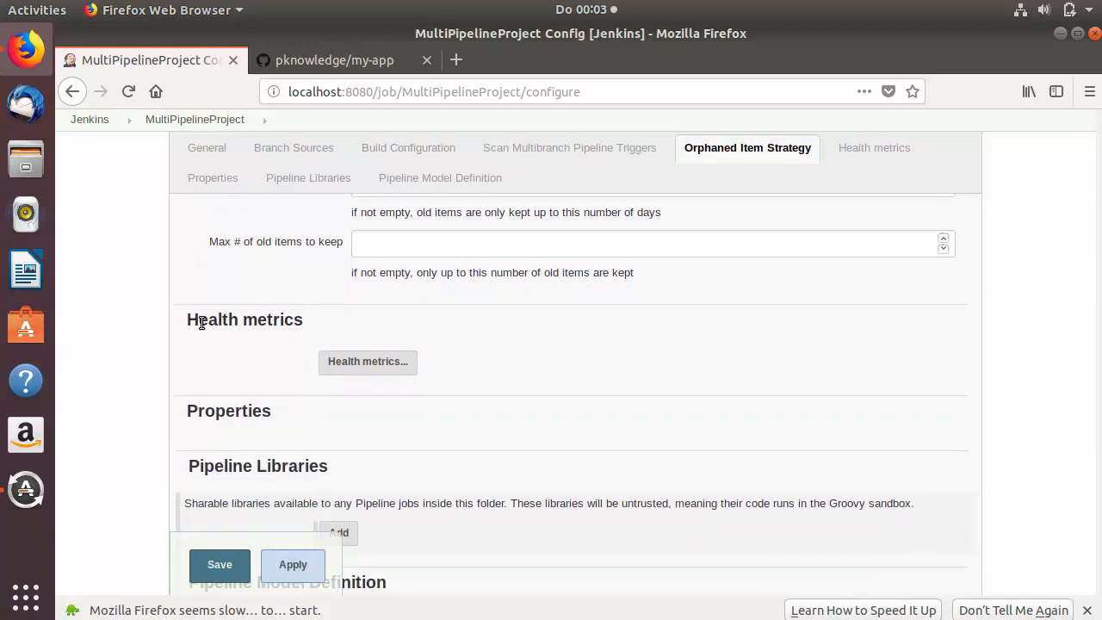
left_click(362, 363)
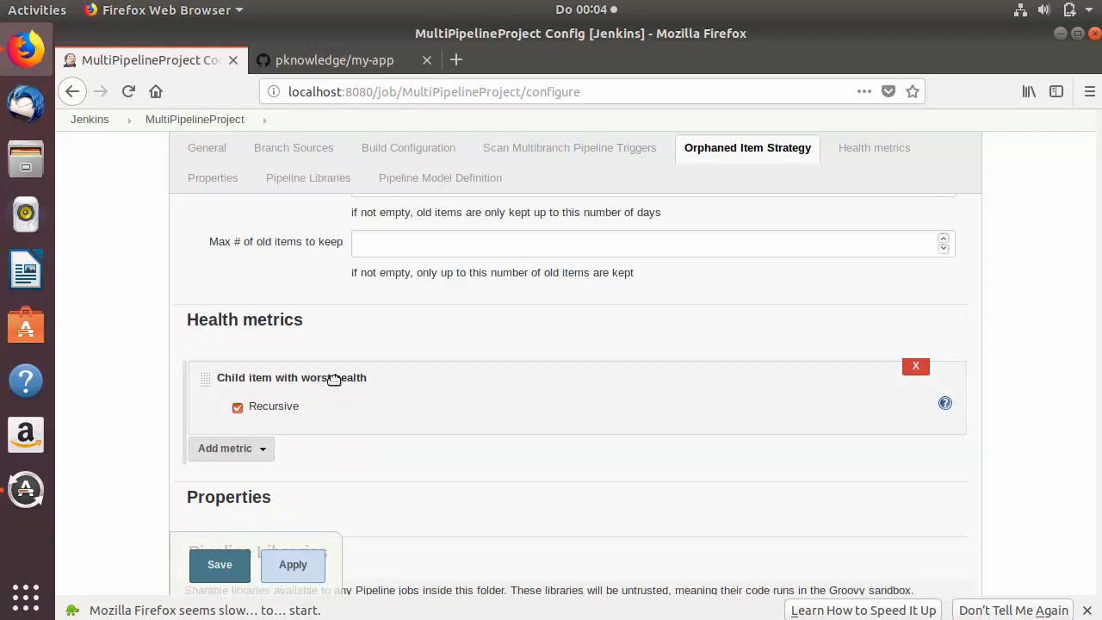
scroll(239, 323, "down", 5)
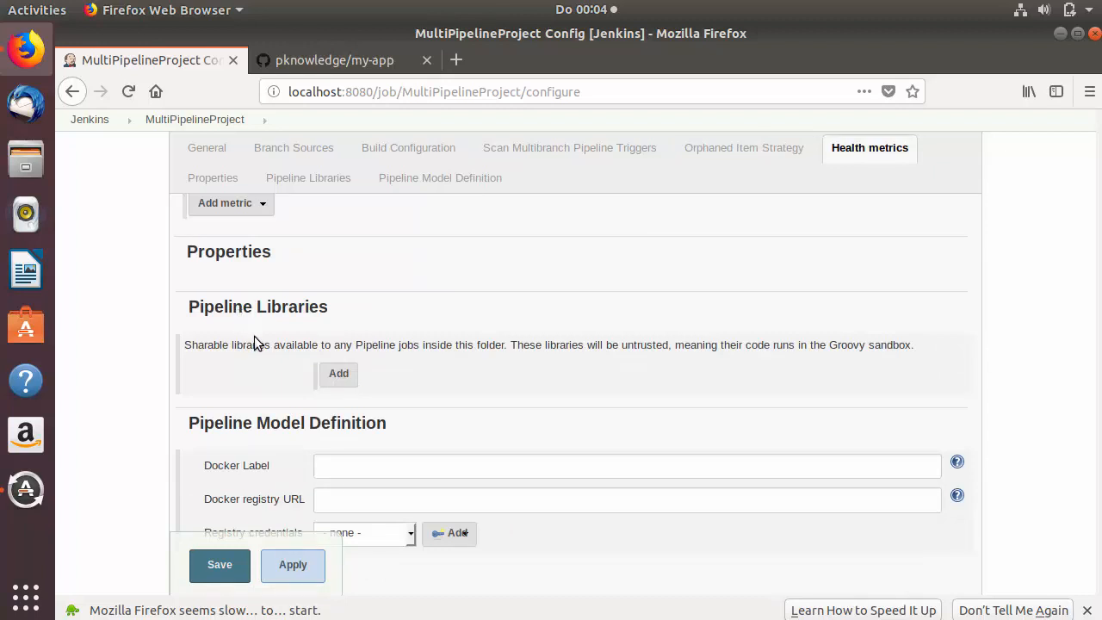
scroll(250, 345, "down", 2)
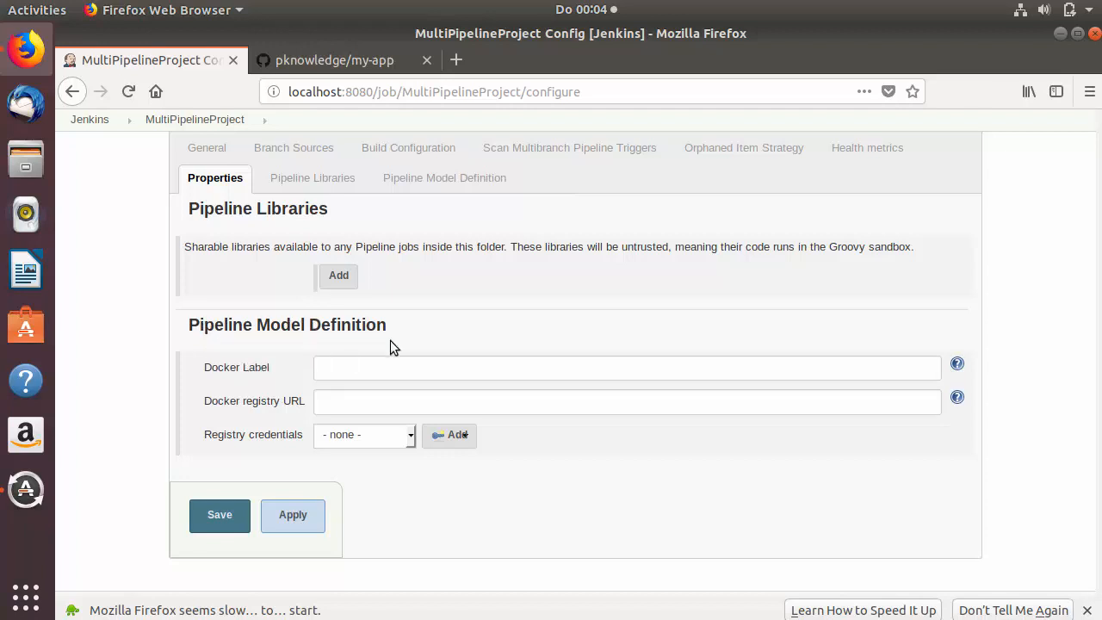
Recheck the Git branch source and the Jenkinsfile script path, and save the project configuration
scroll(389, 340, "up", 10)
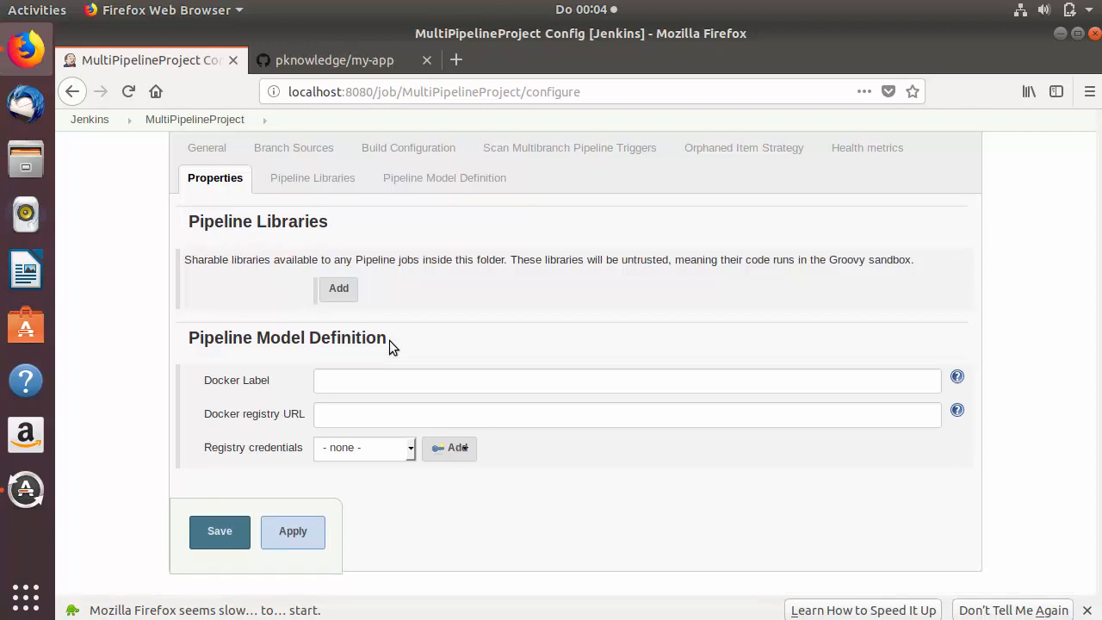
scroll(389, 341, "up", 10)
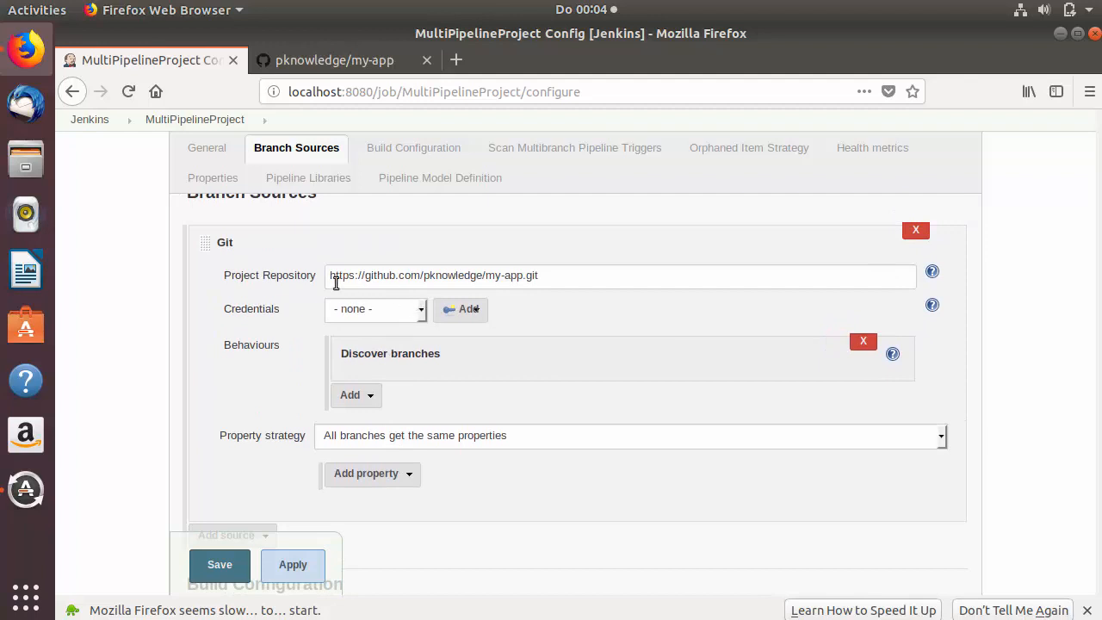
scroll(364, 315, "down", 5)
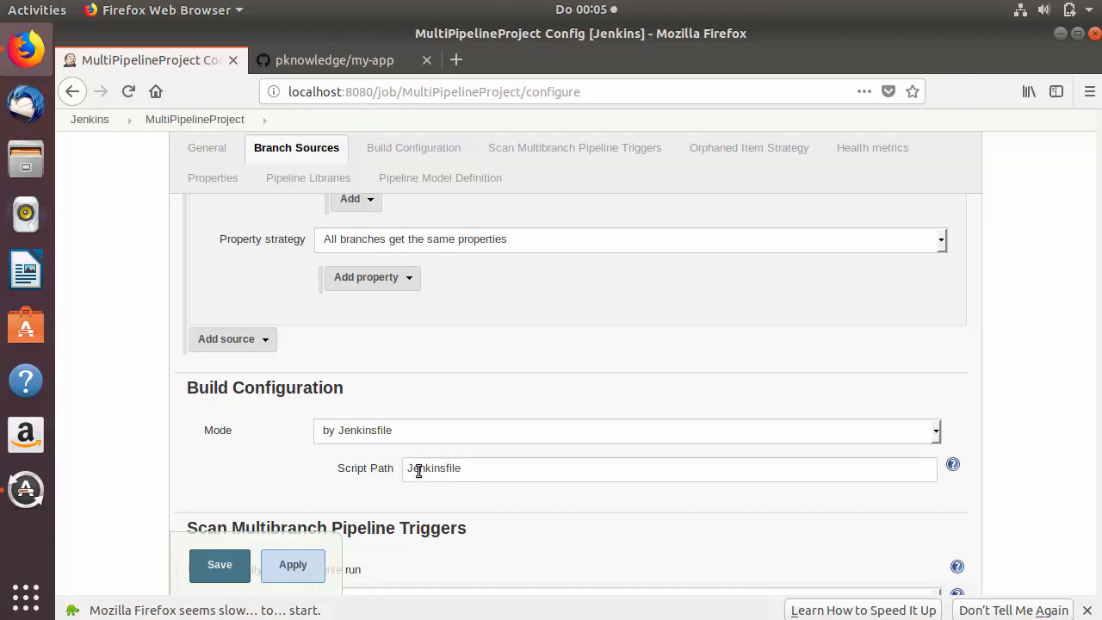
left_click(229, 568)
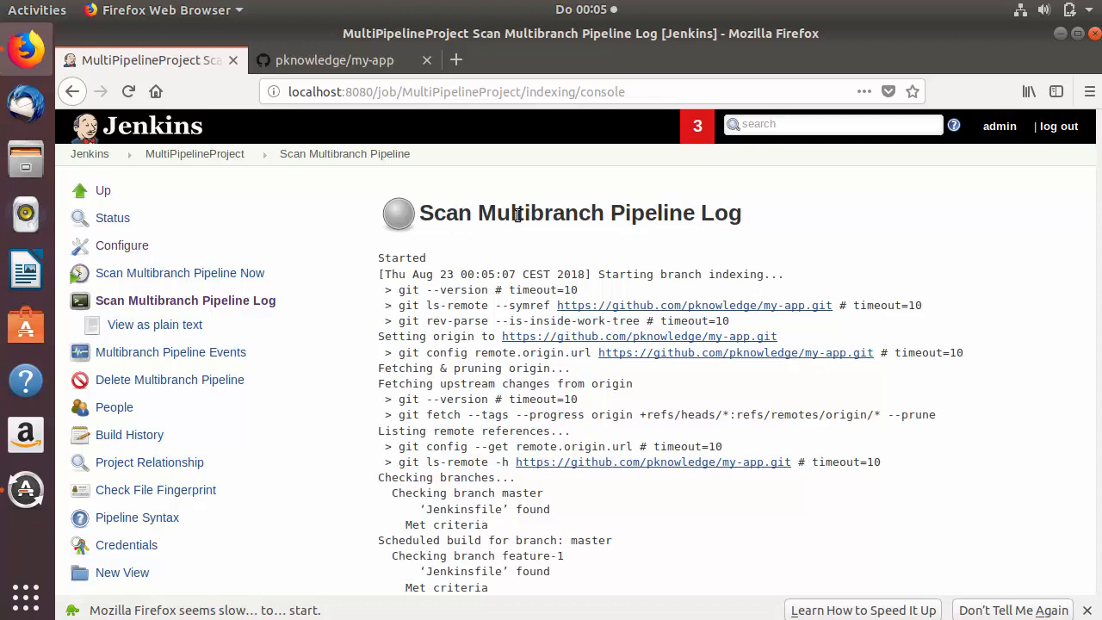
Read the Scan Multibranch Pipeline Log and compare its branches with the branch list of my-app on GitHub
scroll(431, 352, "down", 5)
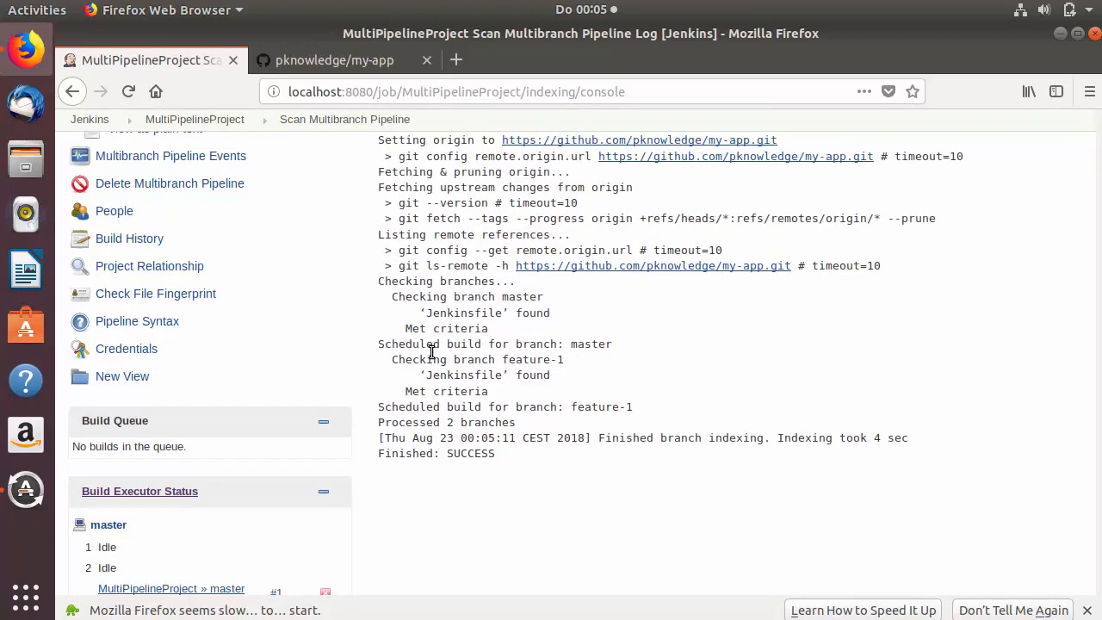
scroll(431, 351, "down", 1)
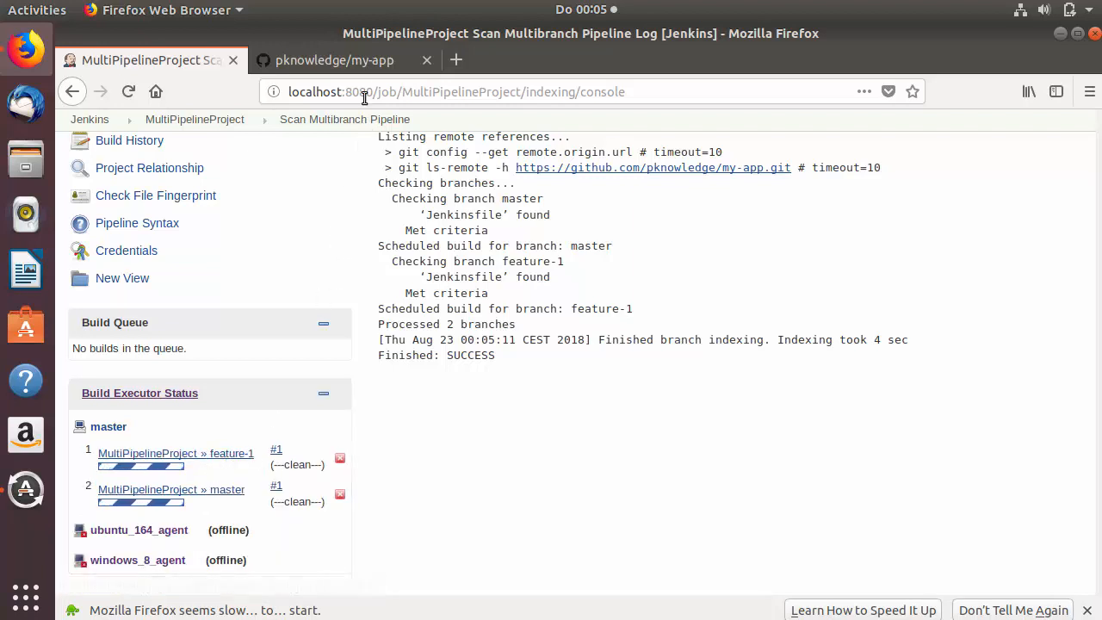
left_click(368, 64)
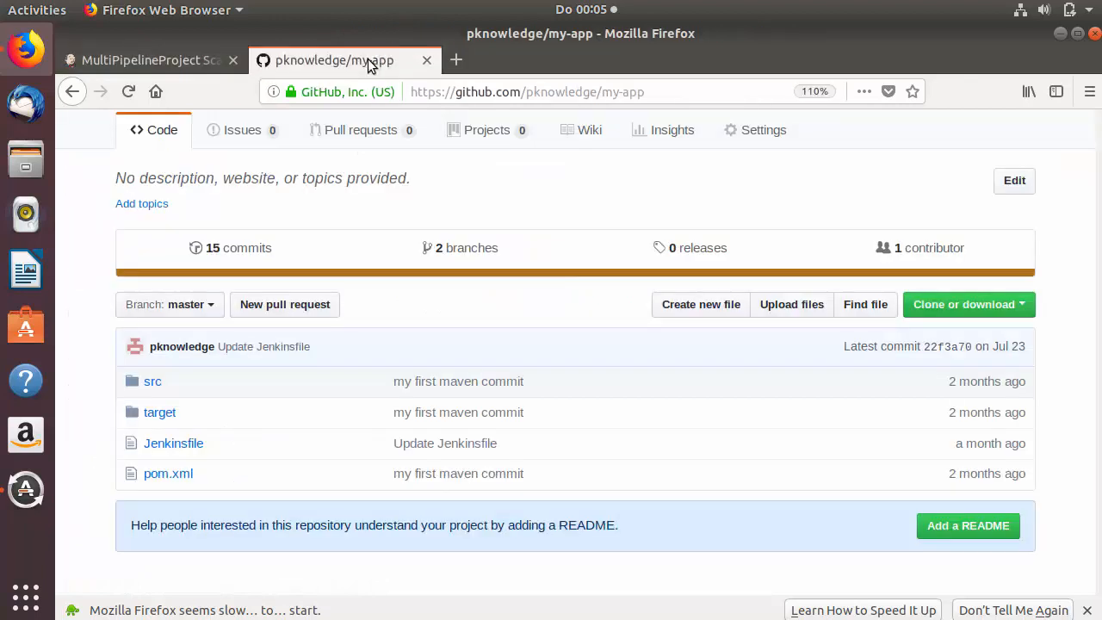
left_click(194, 313)
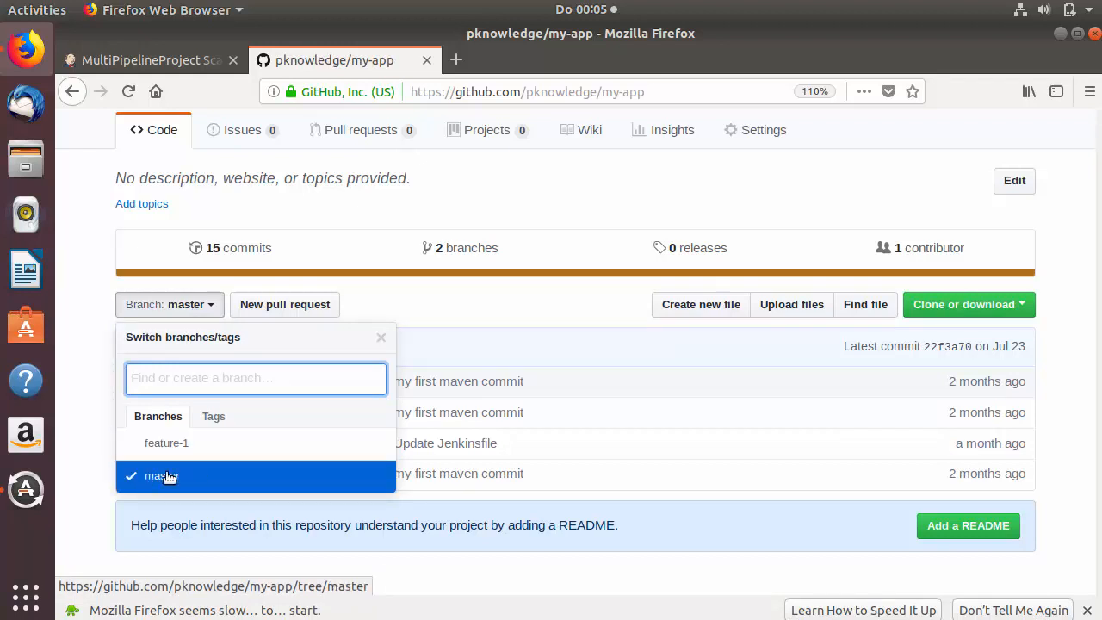
left_click(178, 61)
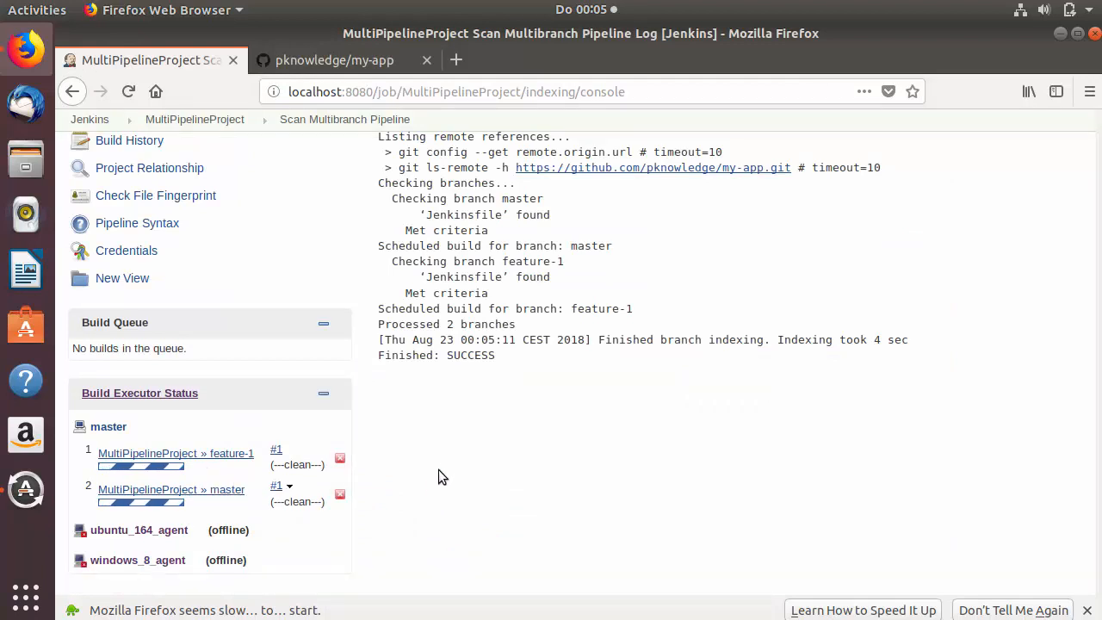
Open the master branch's pipeline in MultiPipelineProject and check the status of its build stages
scroll(441, 466, "up", 5)
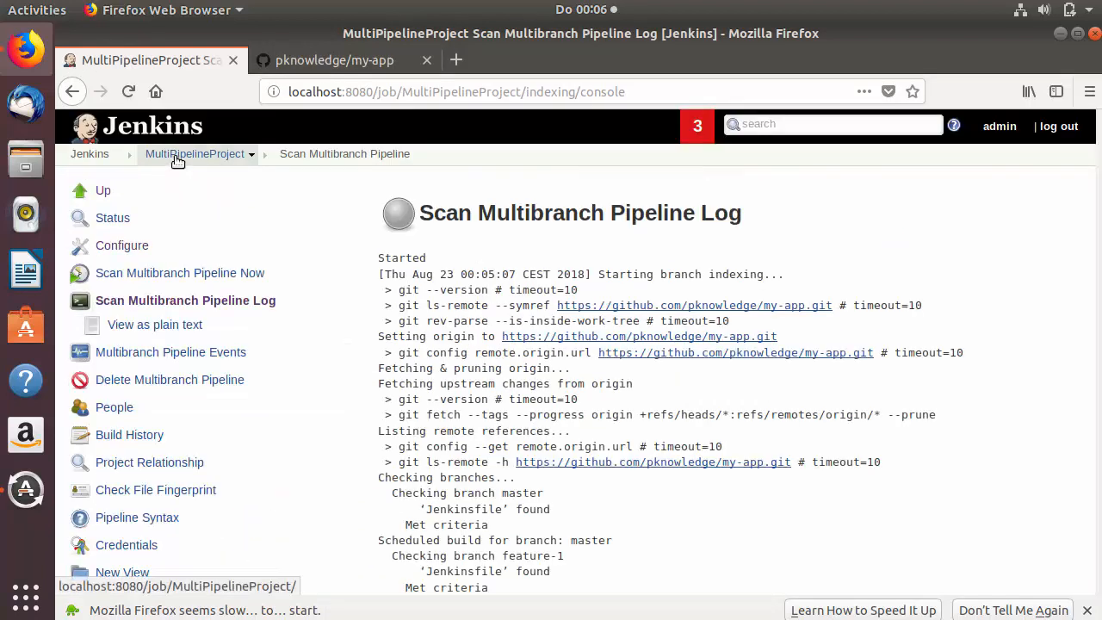
left_click(178, 161)
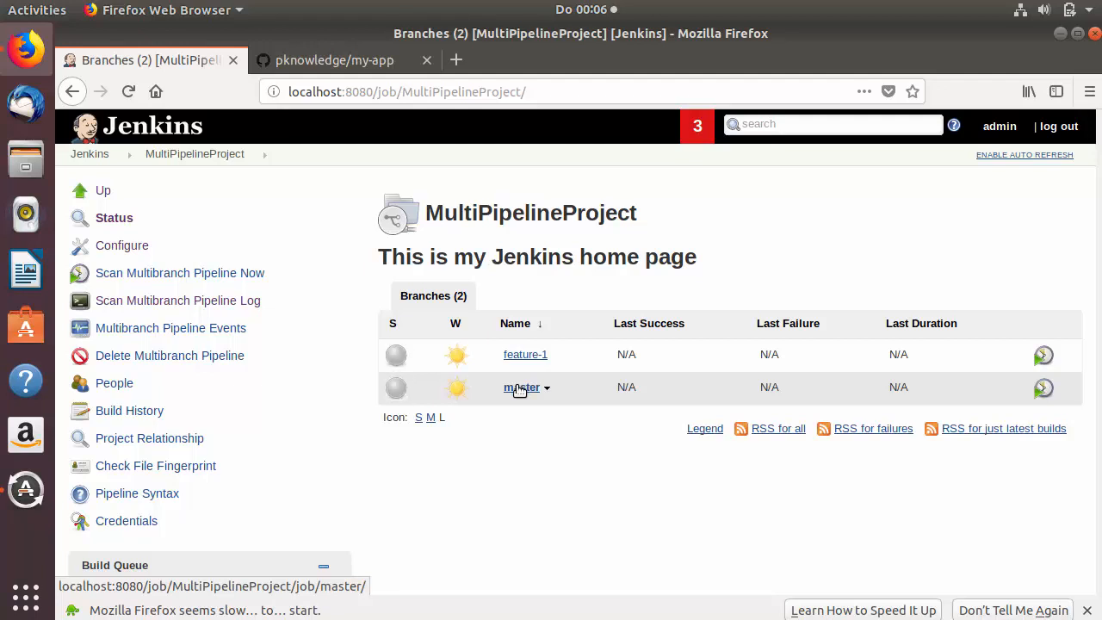
left_click(519, 389)
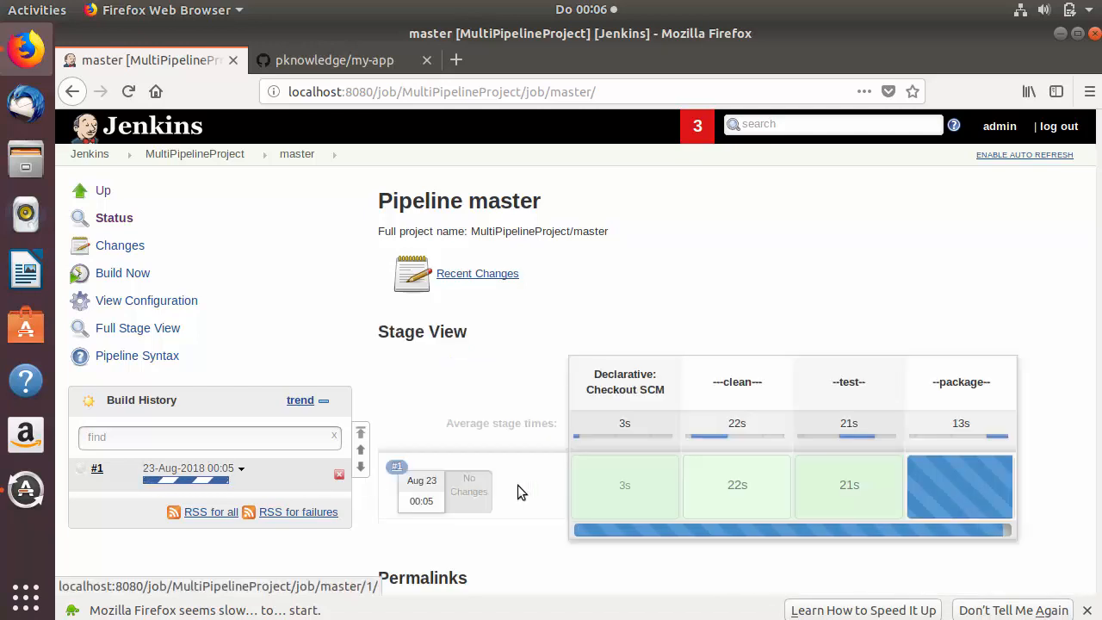
mouse_move(678, 494)
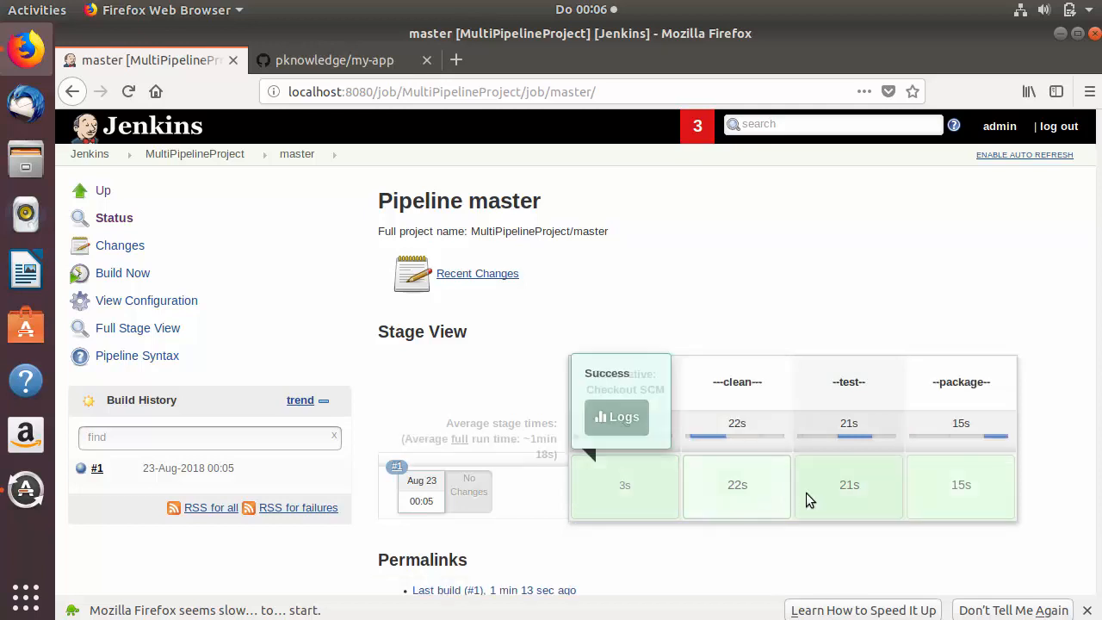
mouse_move(939, 499)
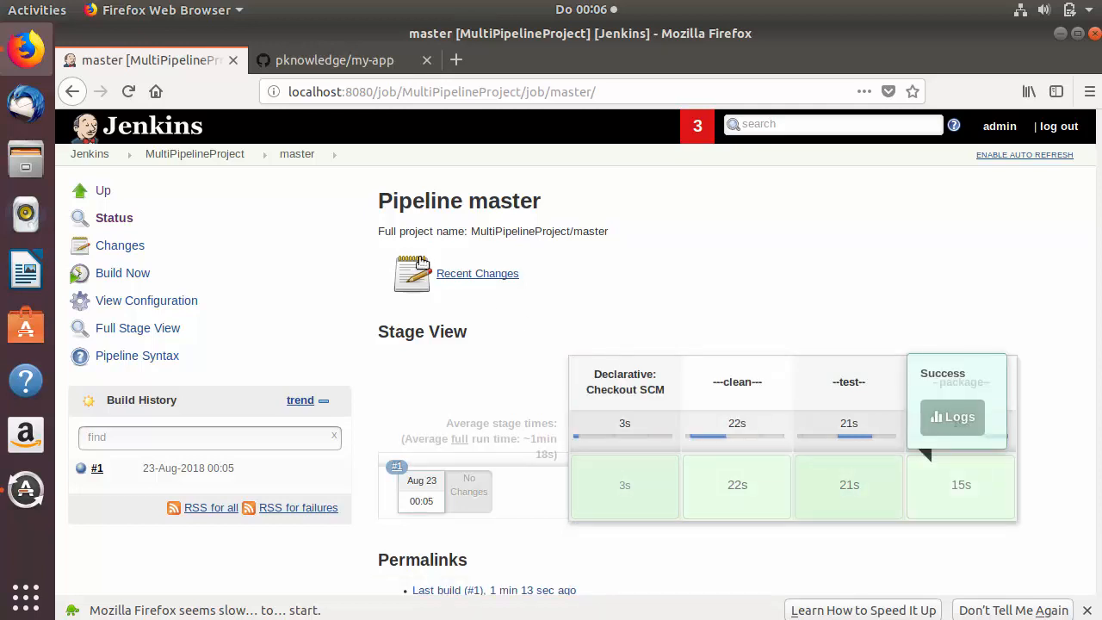
Check the build stages of the feature-1 branch's pipeline and return to the MultiPipelineProject overview
left_click(211, 157)
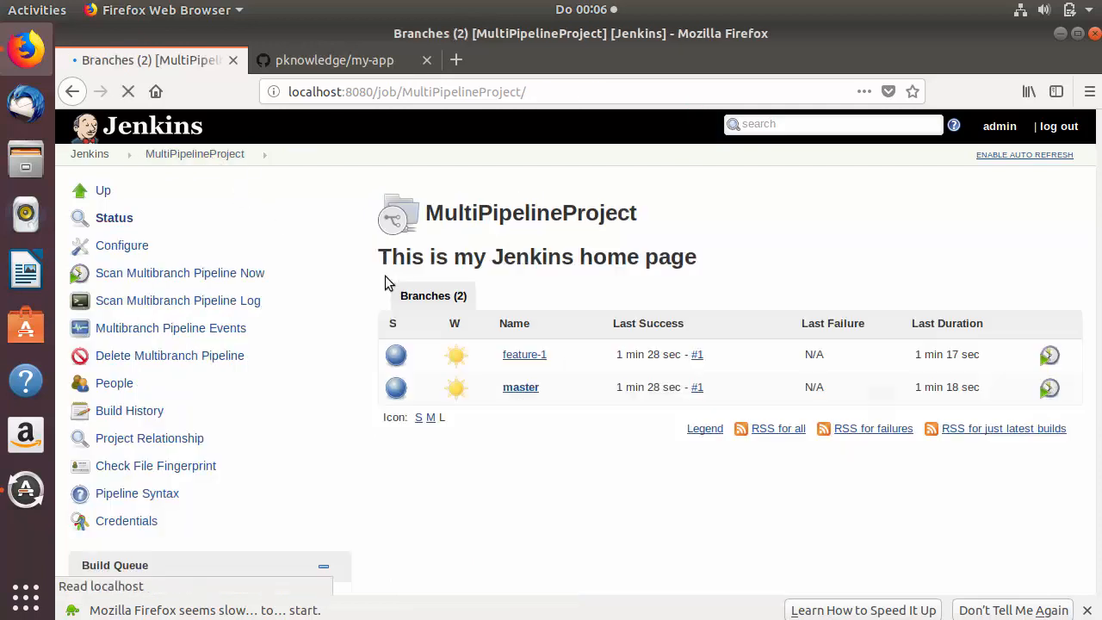
left_click(521, 356)
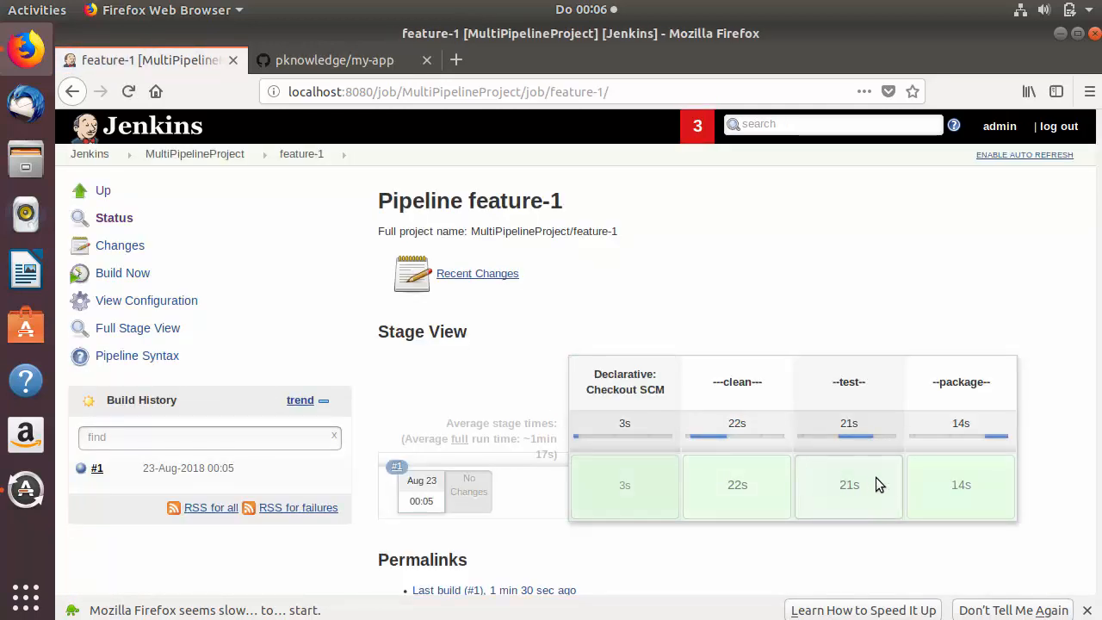
mouse_move(952, 484)
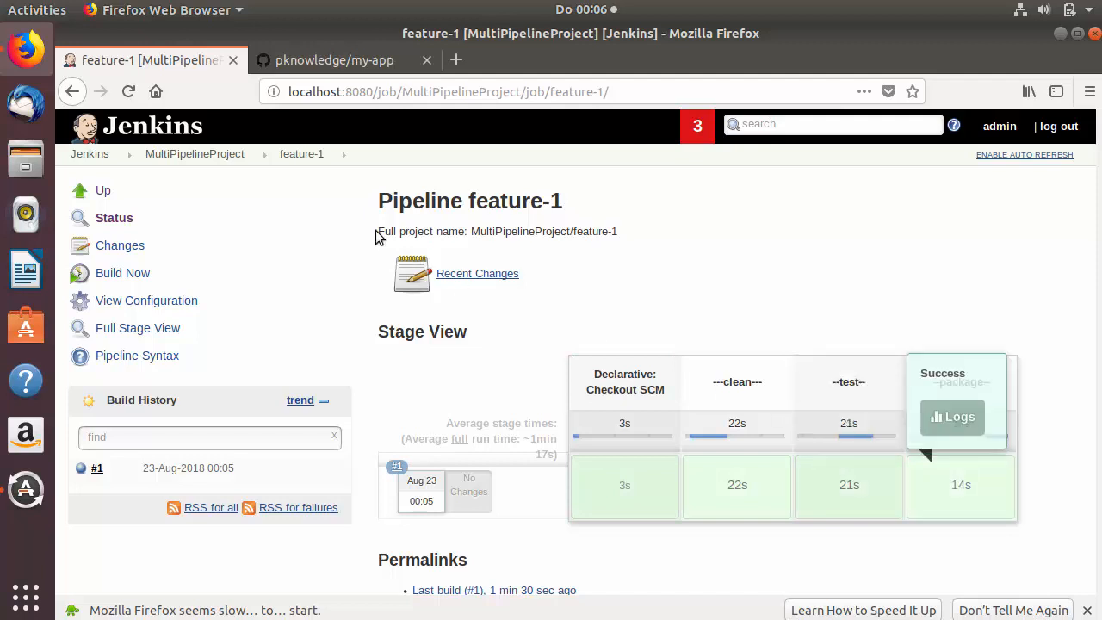
left_click(196, 157)
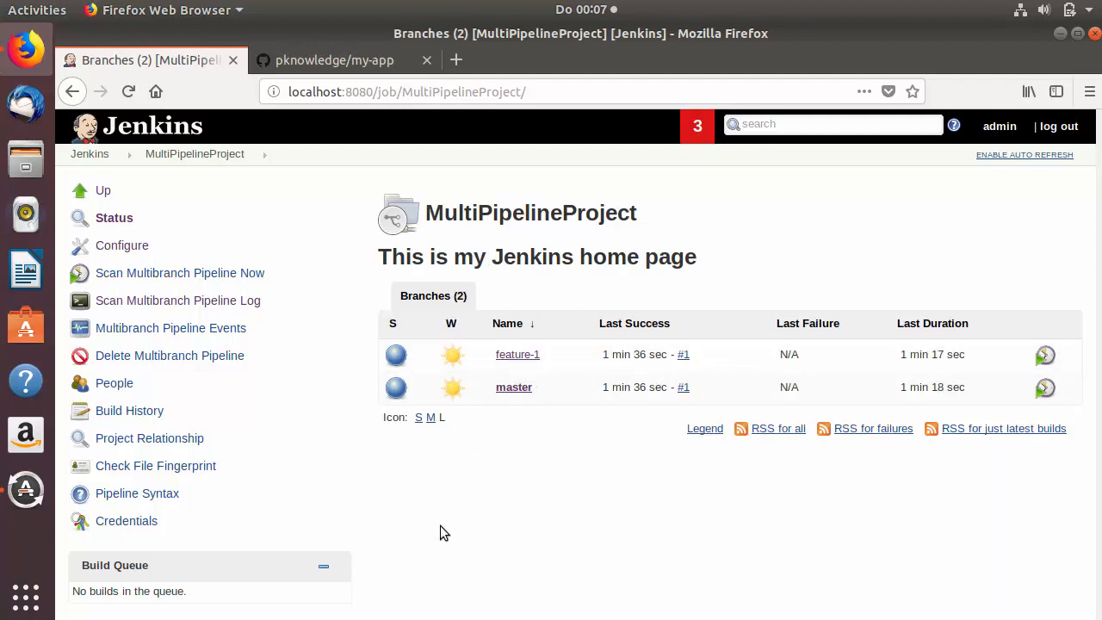
Open an enlarged Terminal window and change to the mvn_workspace/my-app/ directory
key("ctrl+alt+t")
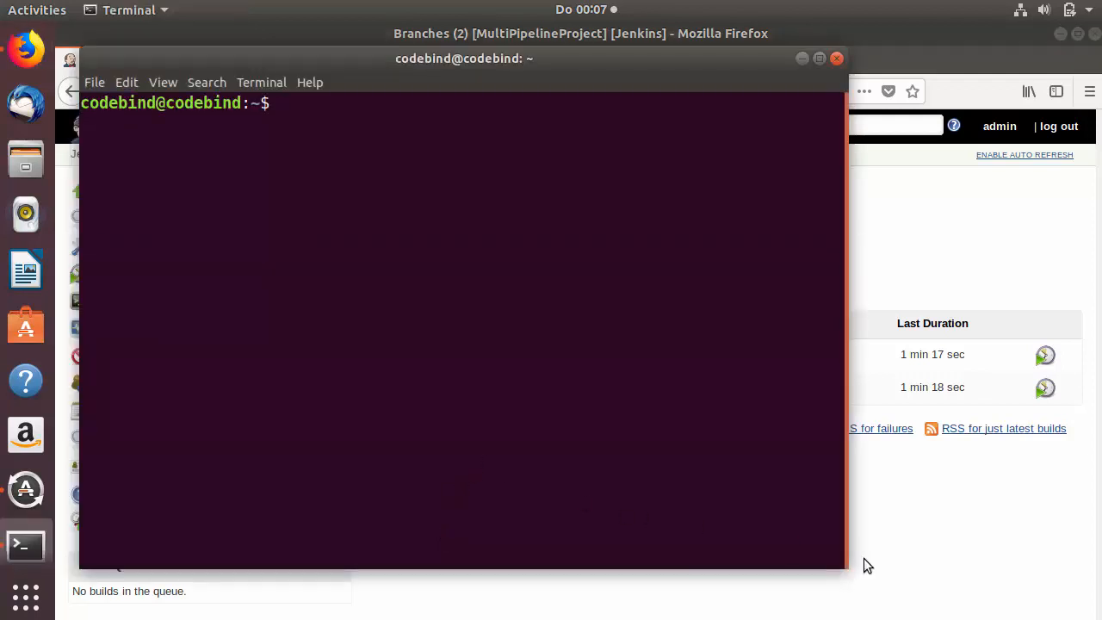
left_click_drag(843, 568, 970, 607)
type("cd mvn_workspace/")
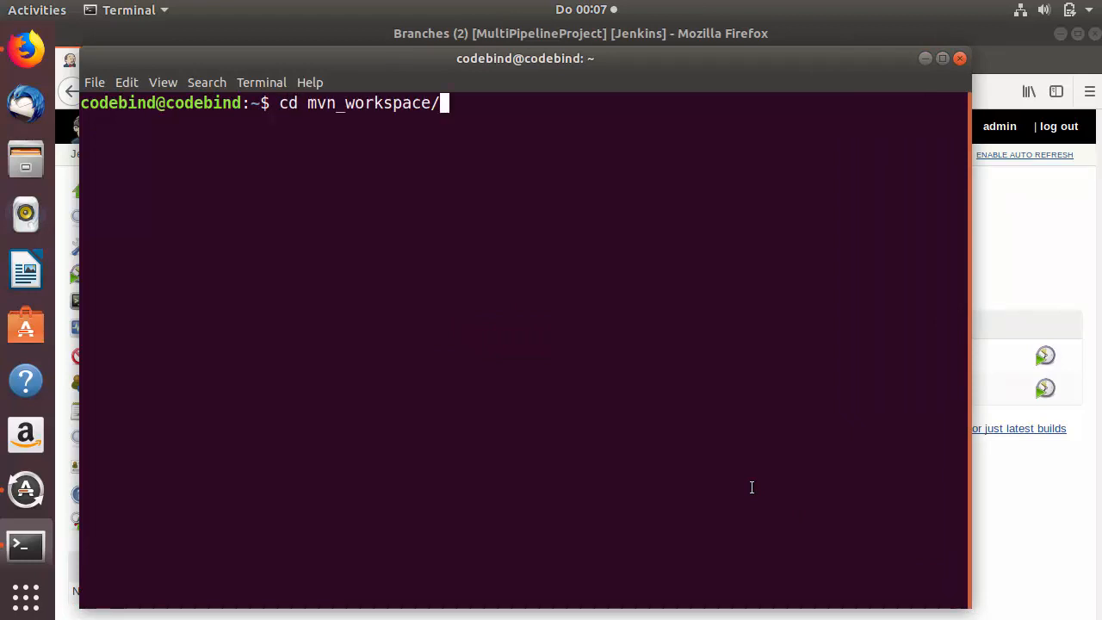
type("my-app/")
key("Return")
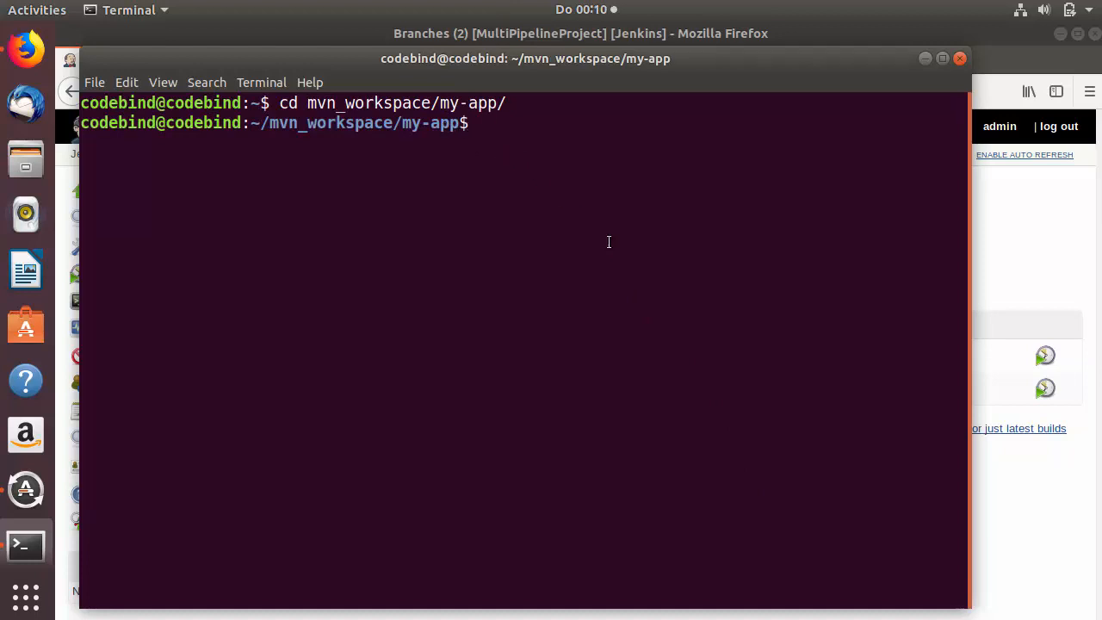
List the local branches of the my-app repository with git branch and examine which one is checked out
type("git branc")
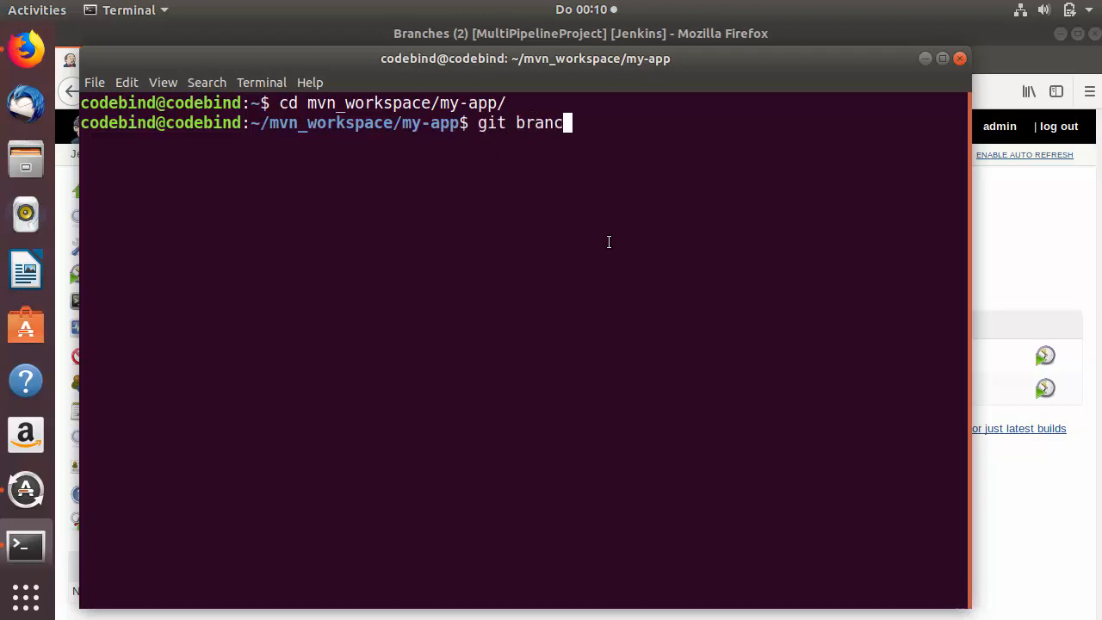
type("h")
key("Return")
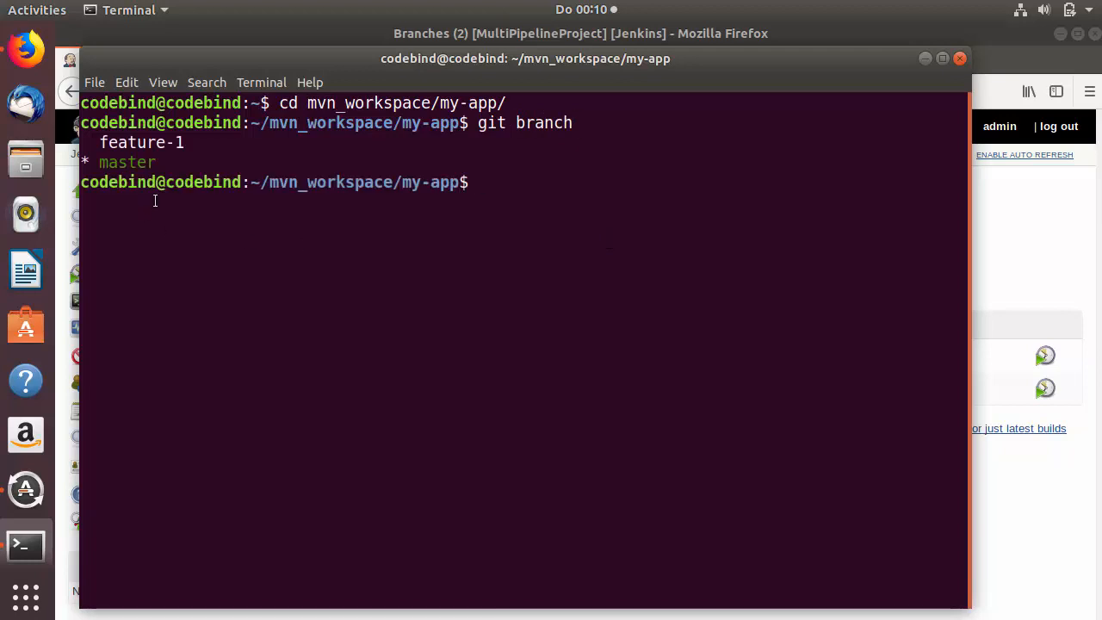
left_click_drag(163, 162, 94, 142)
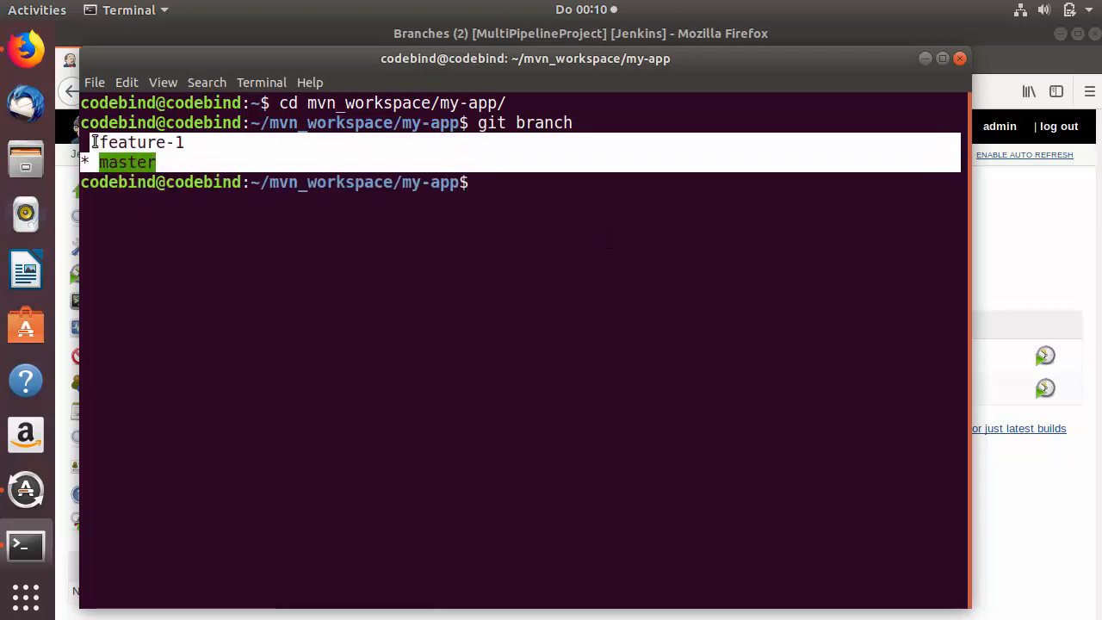
left_click(109, 145)
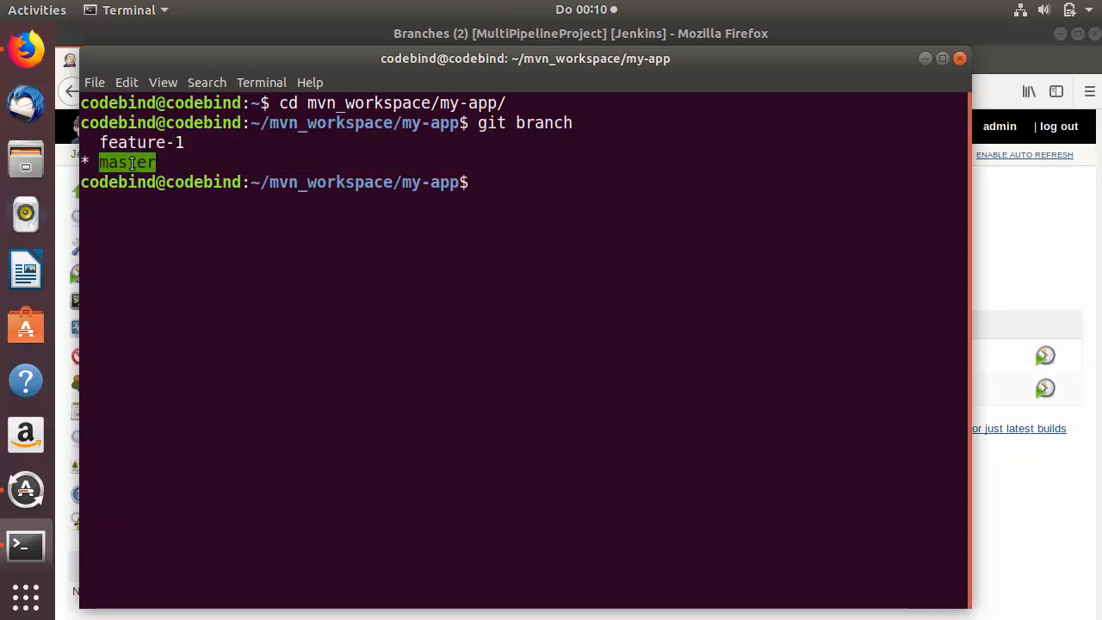
Create a new local branch named feature-2 in the my-app repository with git branch
left_click_drag(109, 145, 184, 143)
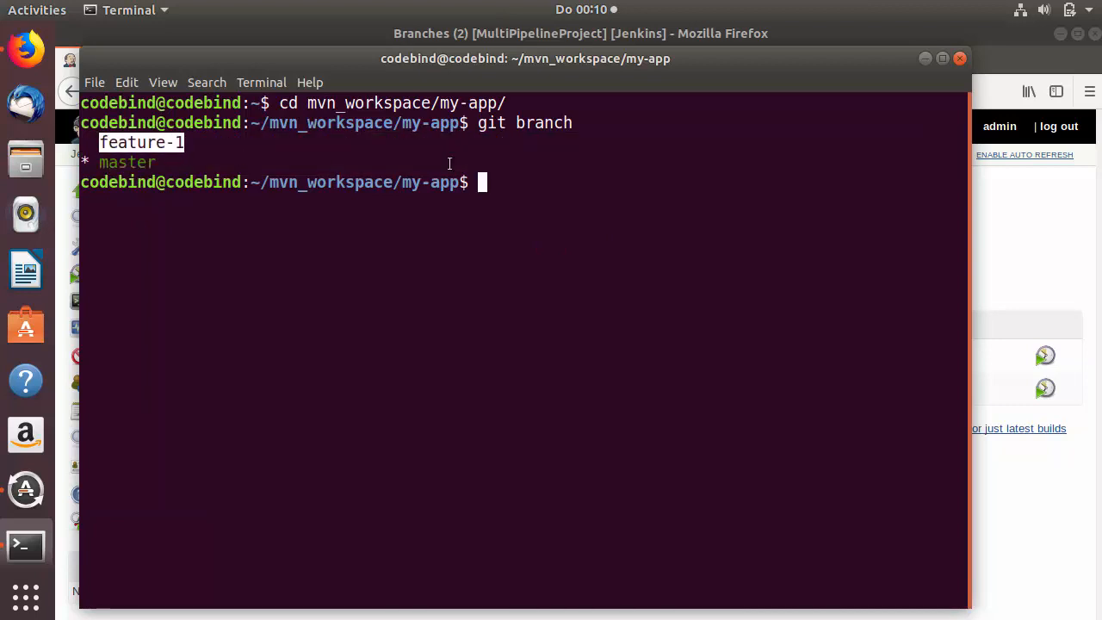
left_click(554, 190)
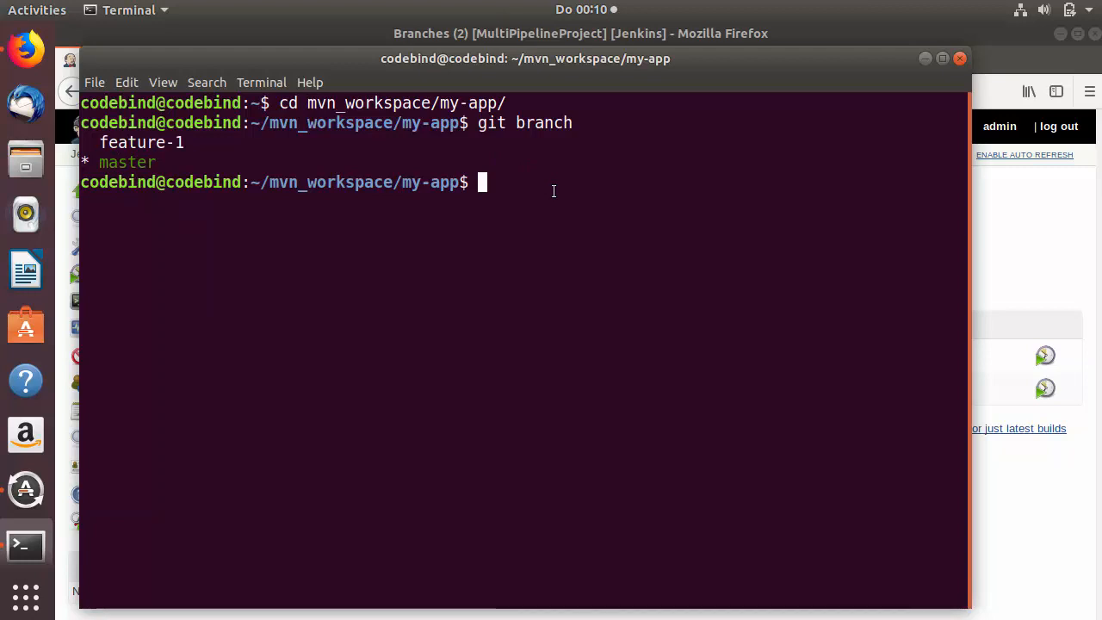
key("Up")
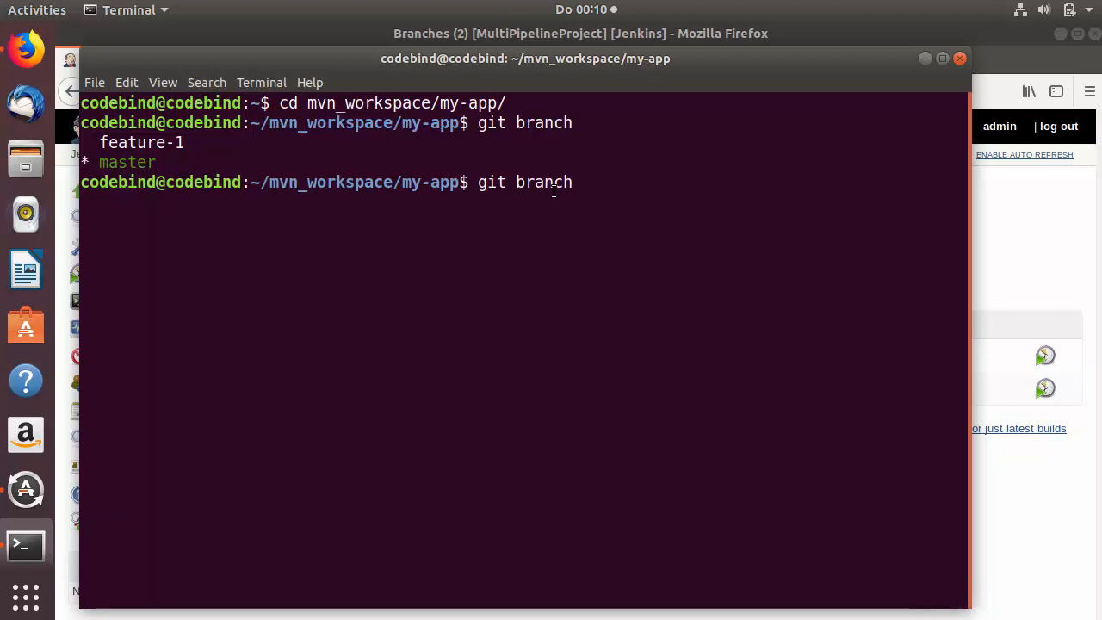
type("f")
key("BackSpace")
type("fea")
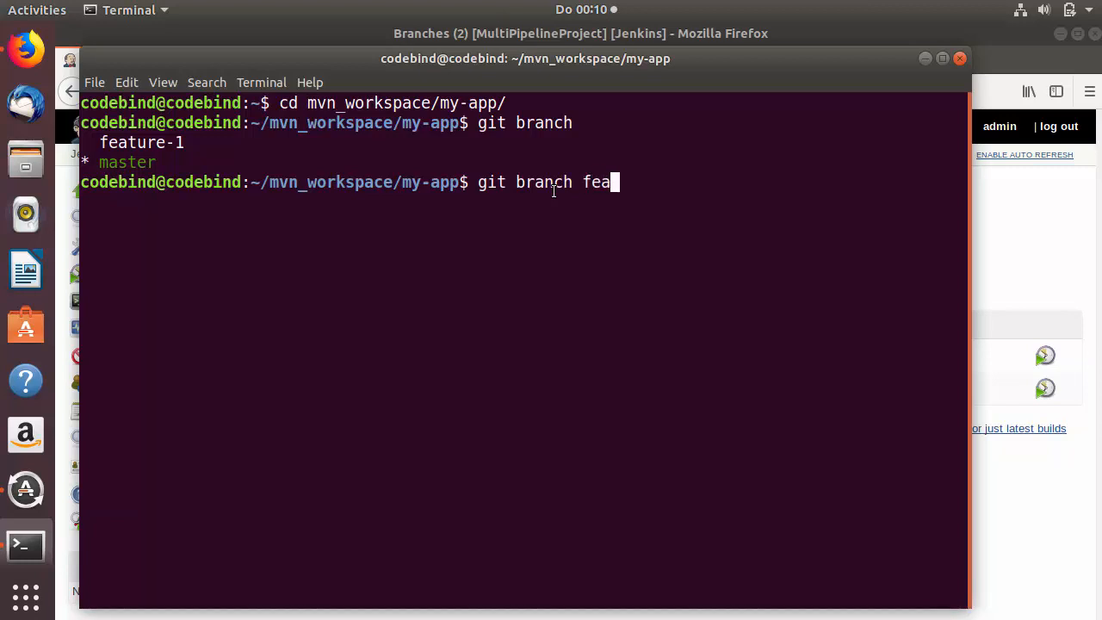
type("ture-2")
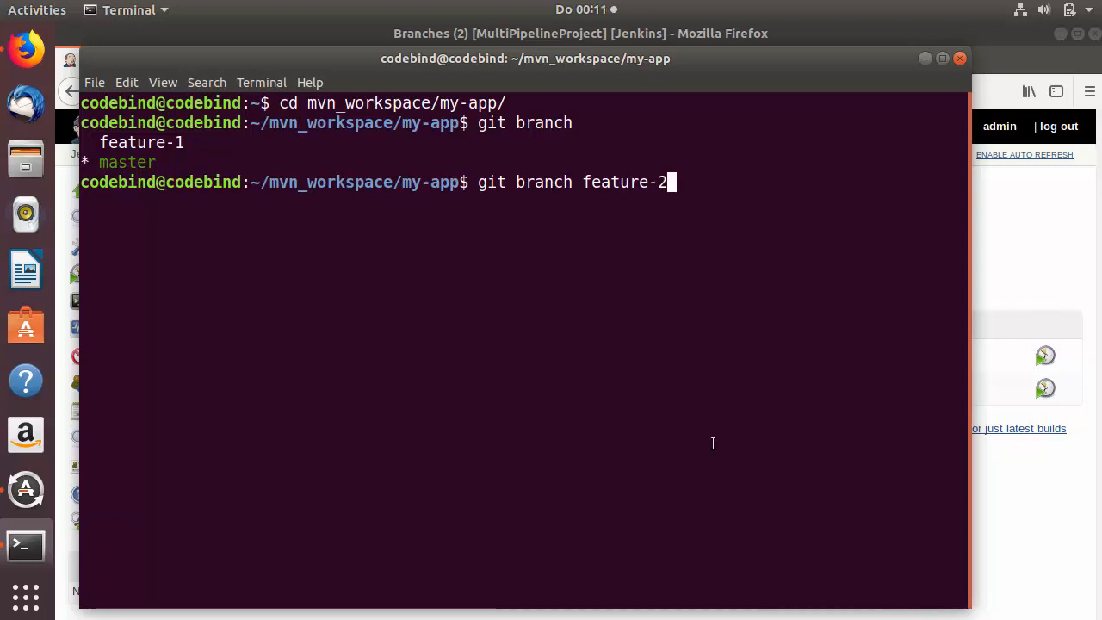
key("Return")
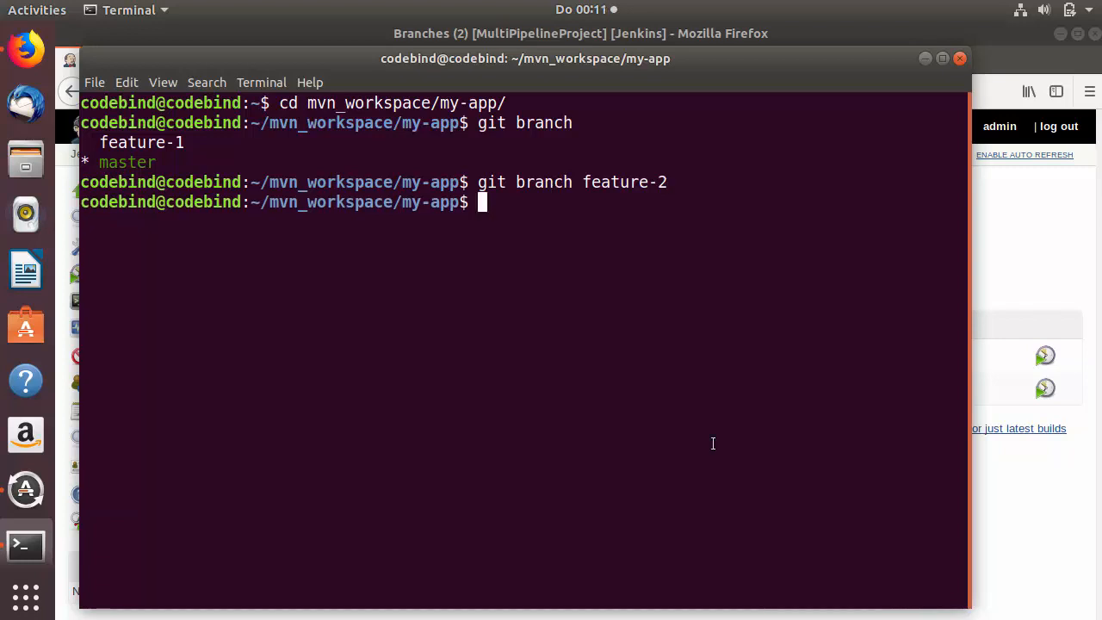
List the repository's local branches again with git branch and examine the feature branches and the checked-out one
key("Up")
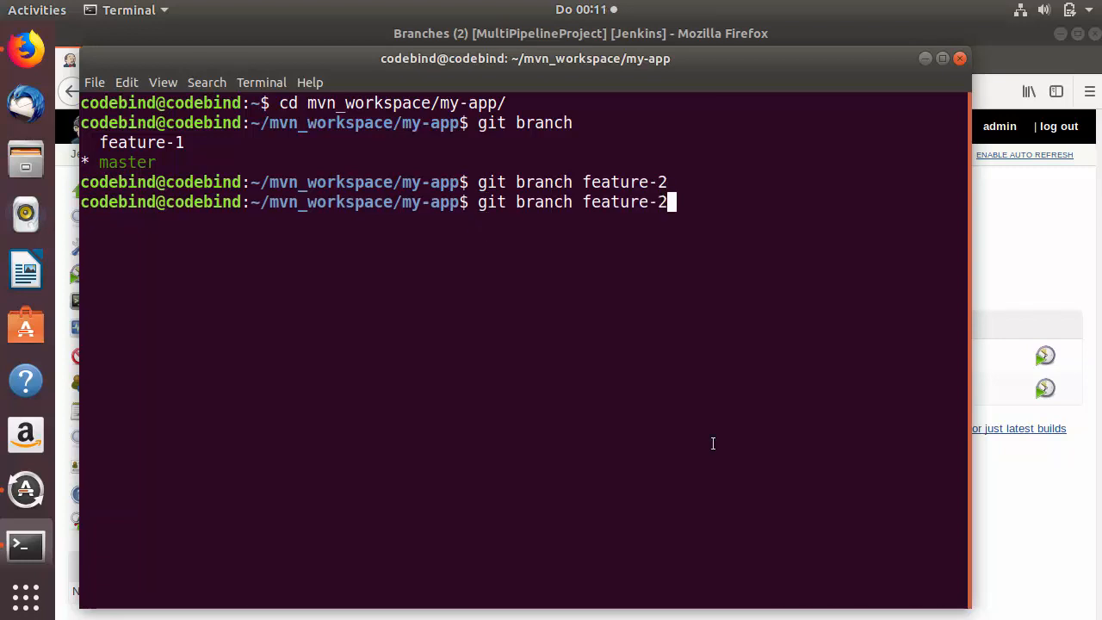
key("BackSpace")
key("BackSpace")
key("BackSpace")
key("BackSpace")
key("BackSpace")
key("BackSpace")
key("BackSpace")
key("BackSpace")
key("BackSpace")
key("BackSpace")
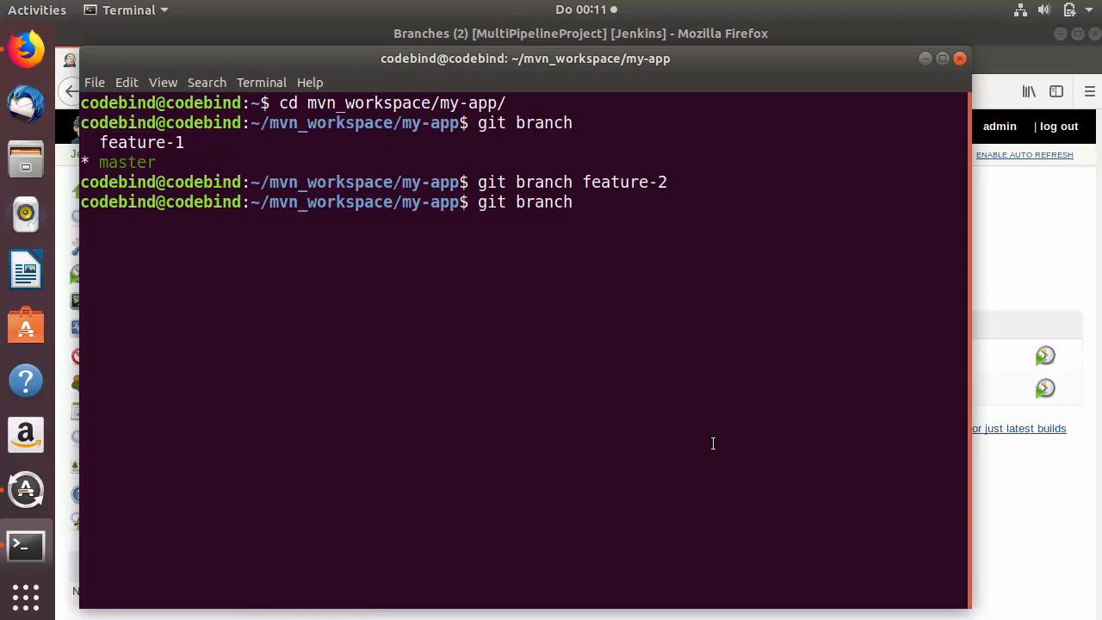
key("Return")
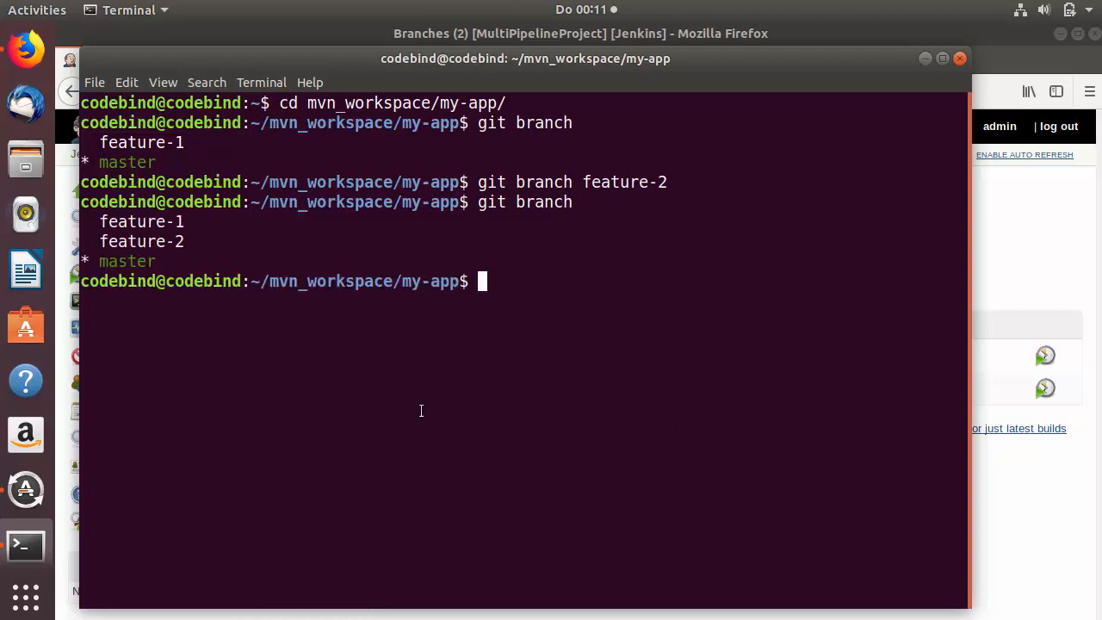
double_click(129, 261)
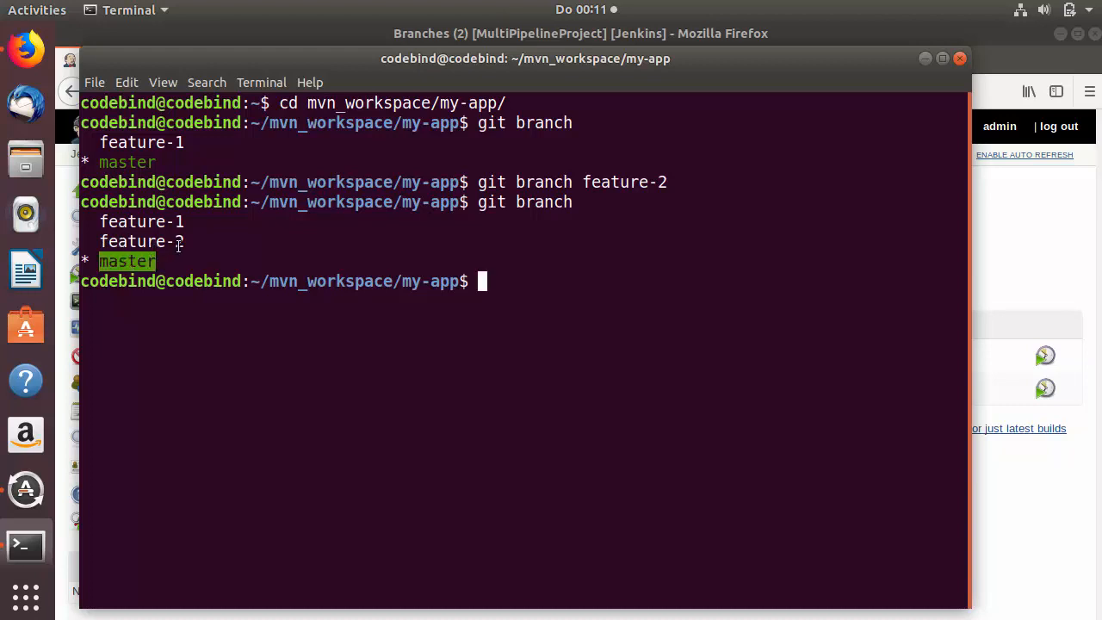
left_click_drag(178, 242, 113, 222)
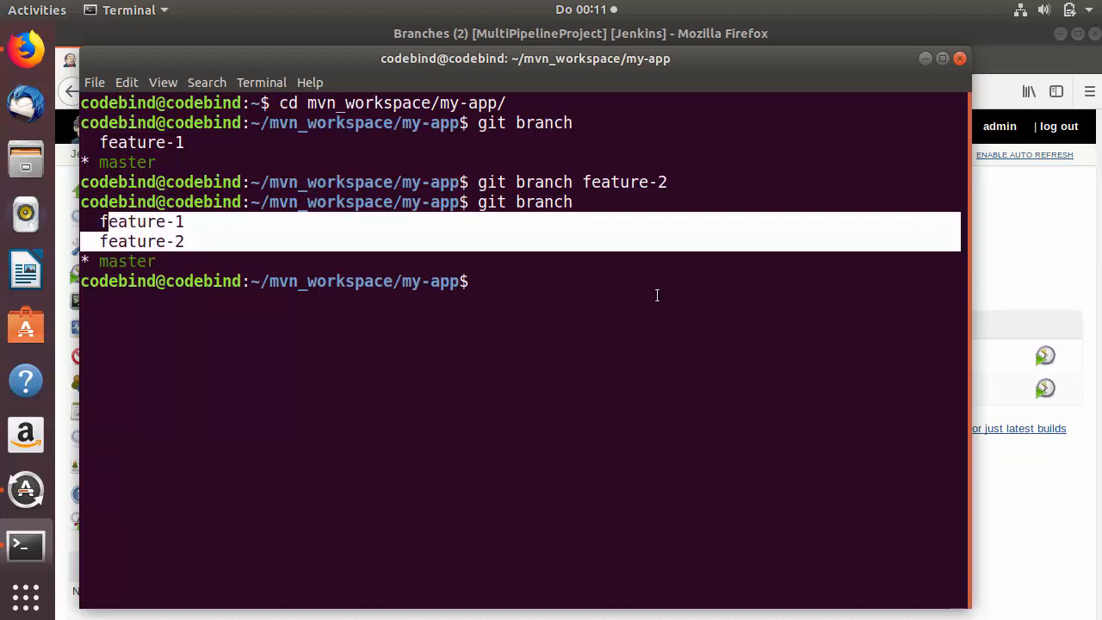
left_click(620, 323)
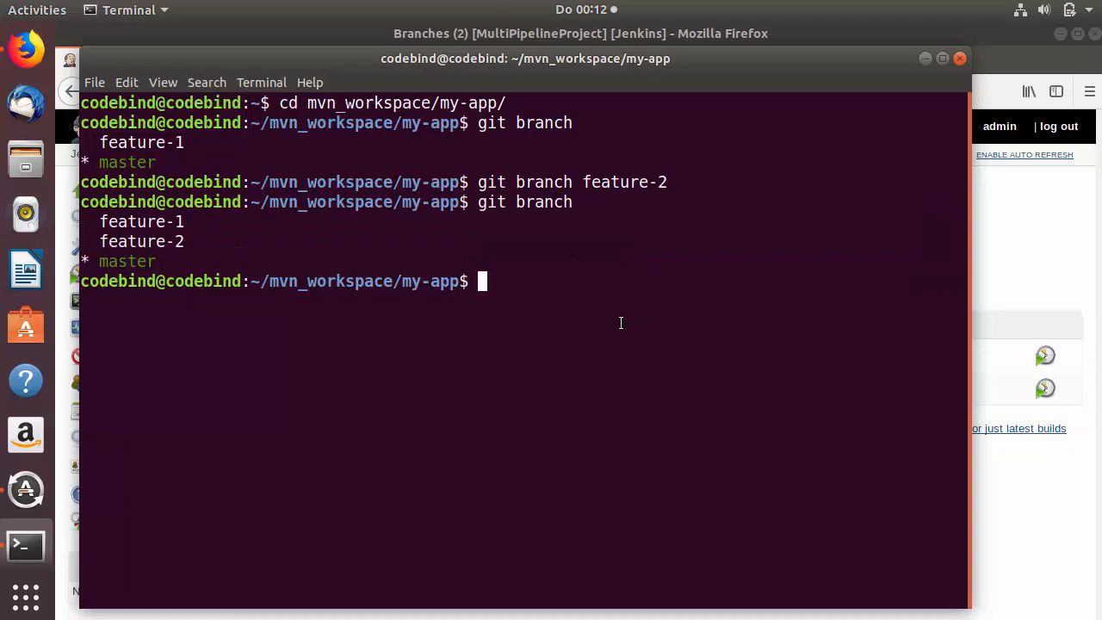
Push the feature-2 branch to the origin remote with git push and review the branch mapping in the output
type("git pu")
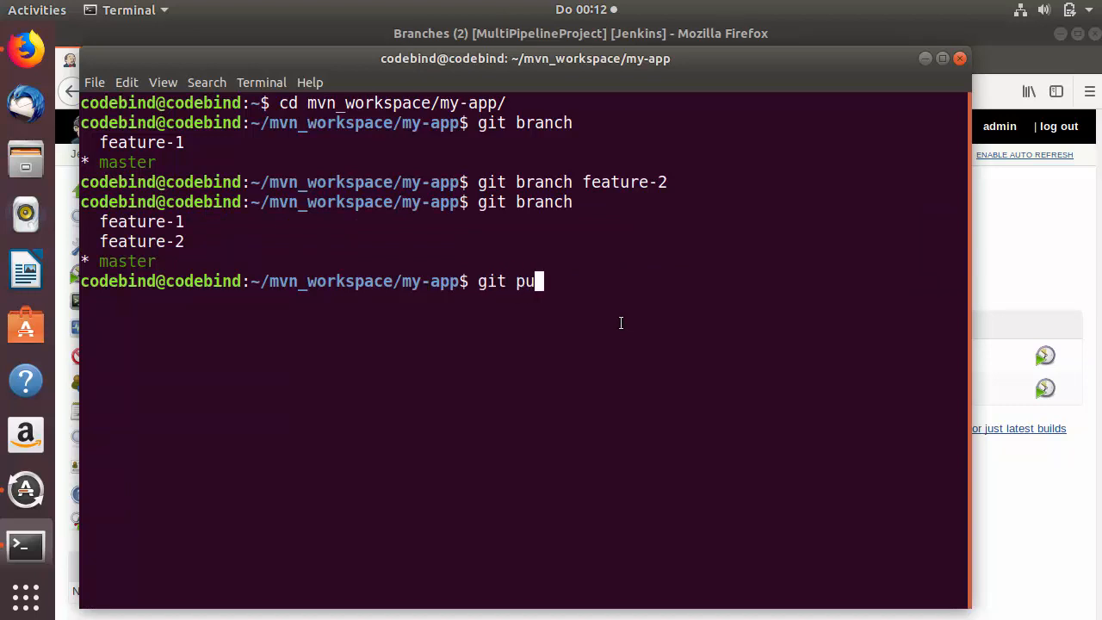
type("sh origin")
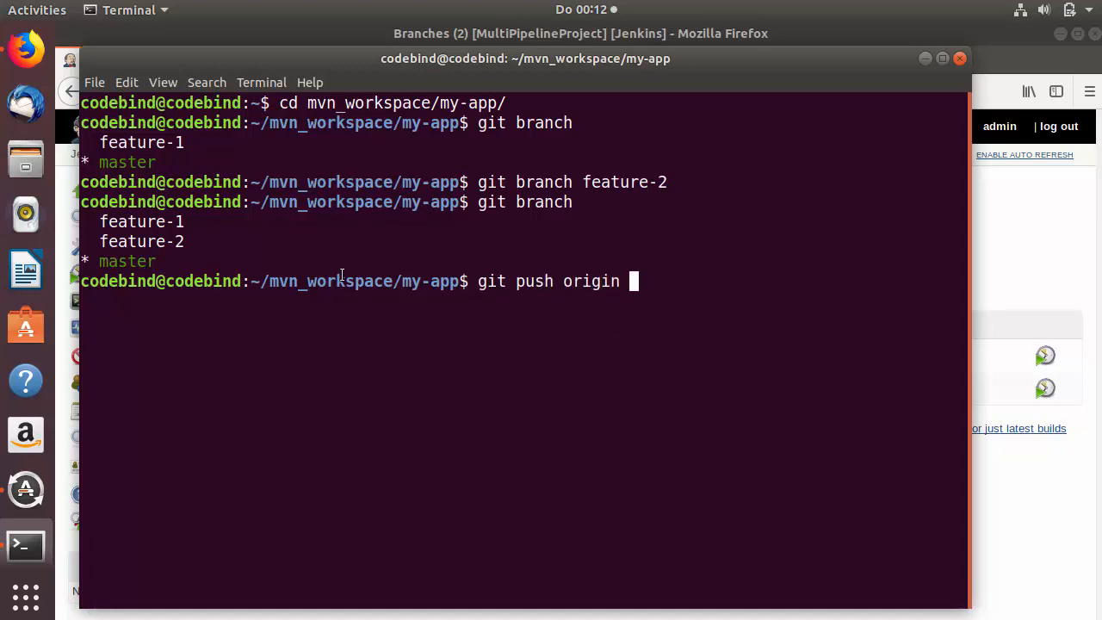
double_click(152, 242)
middle_click(152, 242)
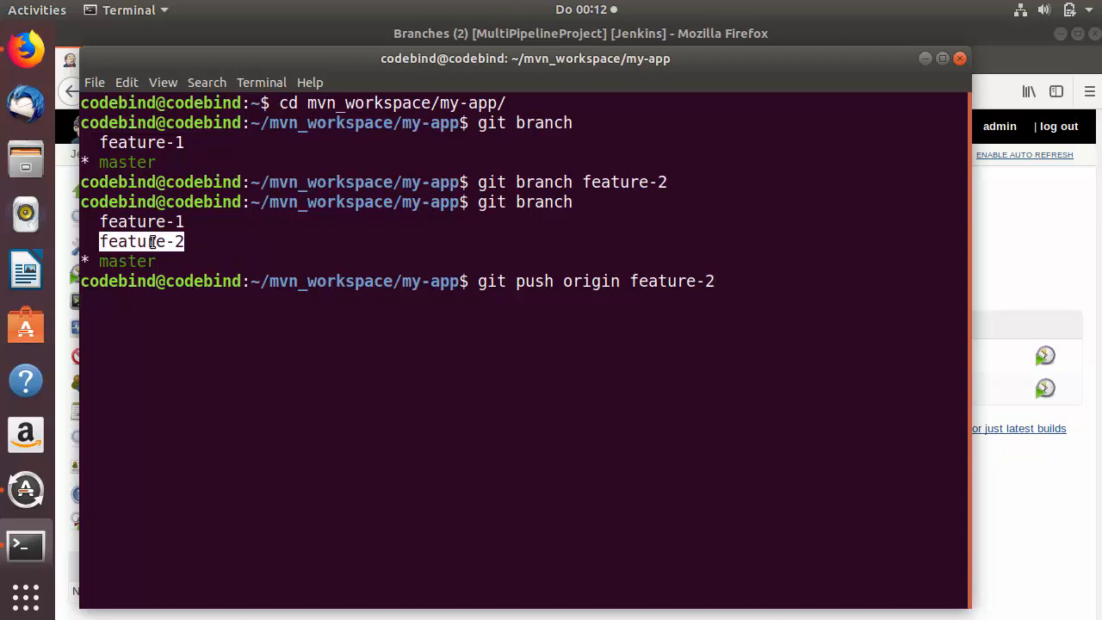
key("Return")
left_click_drag(283, 339, 474, 343)
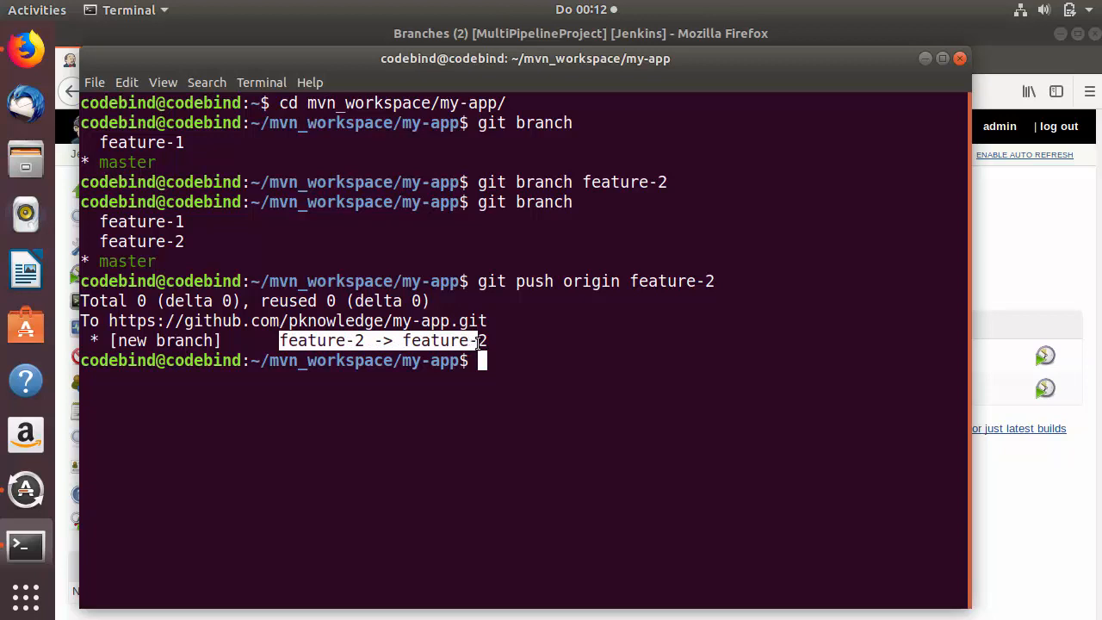
Switch to the my-app repository on GitHub in Firefox, reload it and check its list of branches for feature-2
left_click(1055, 288)
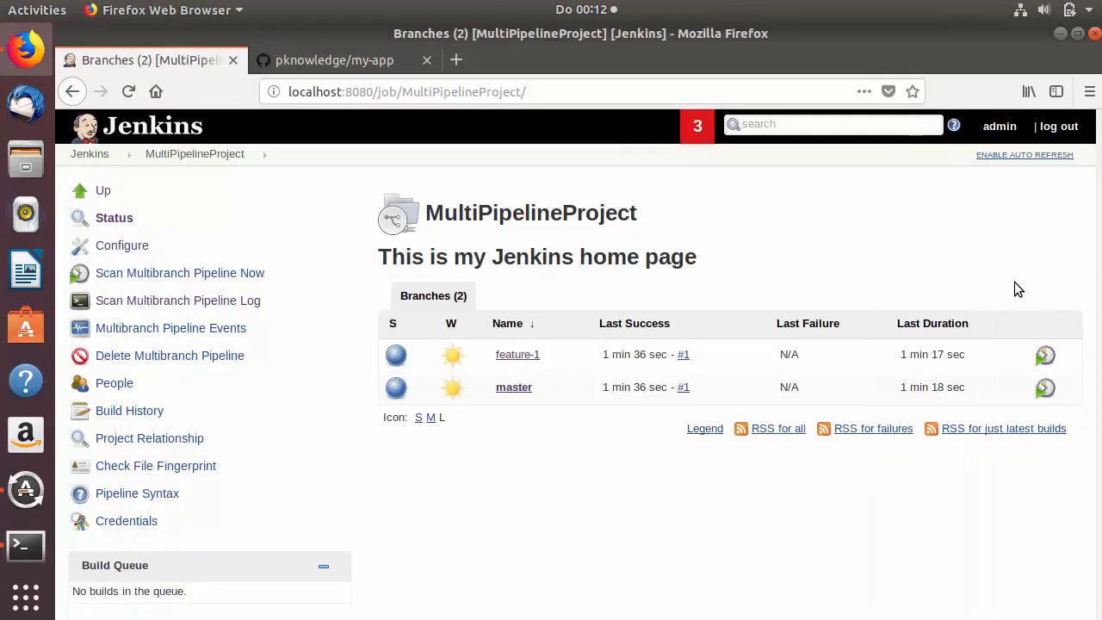
left_click(353, 64)
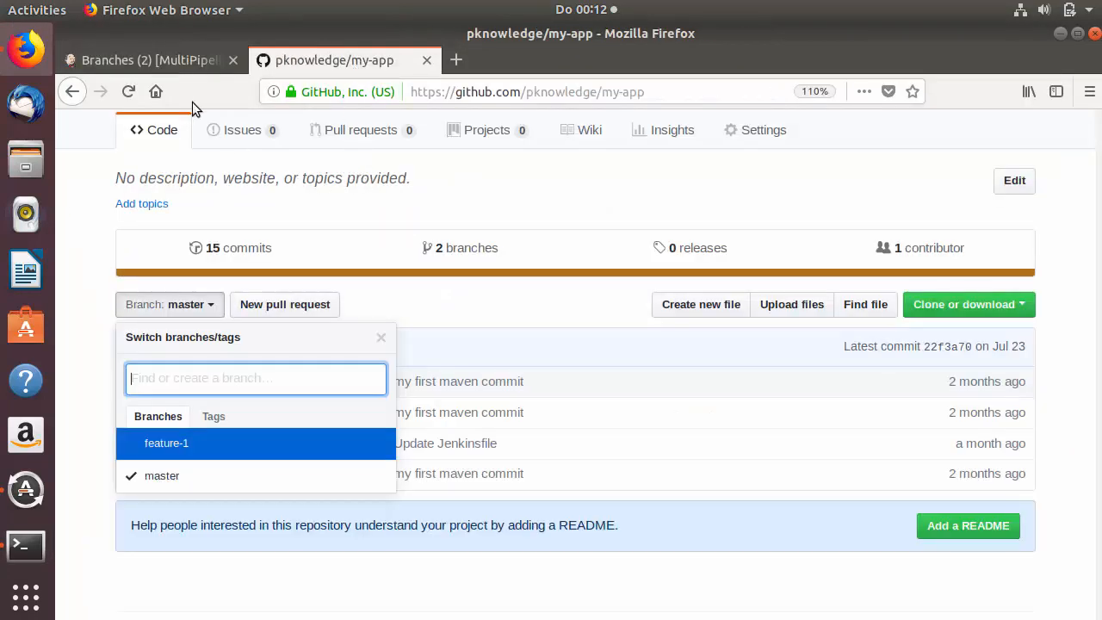
left_click(127, 92)
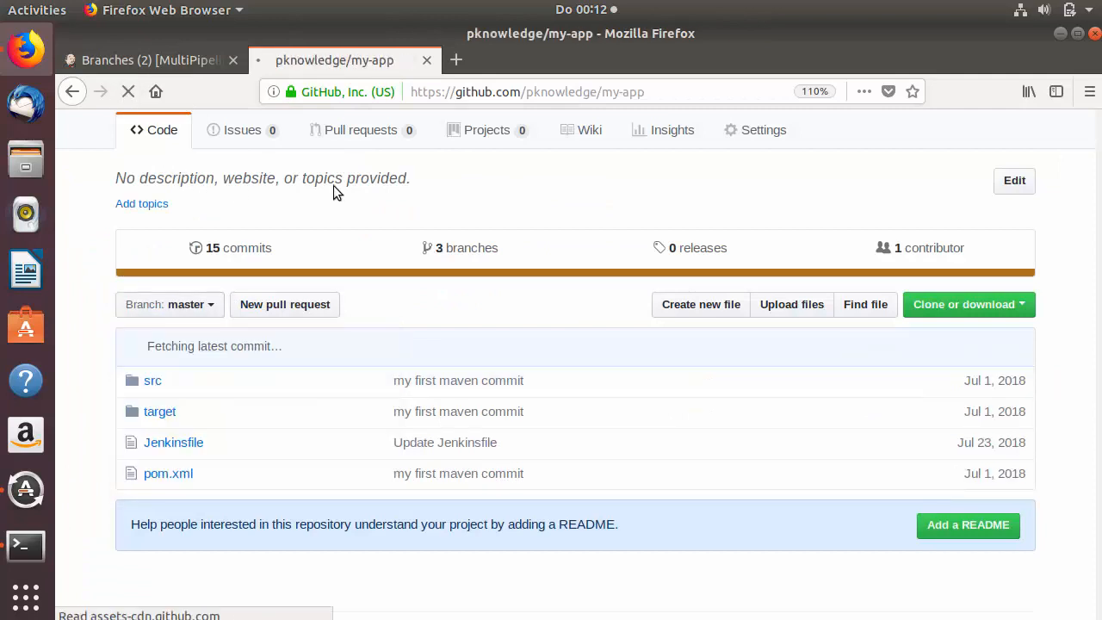
left_click(198, 306)
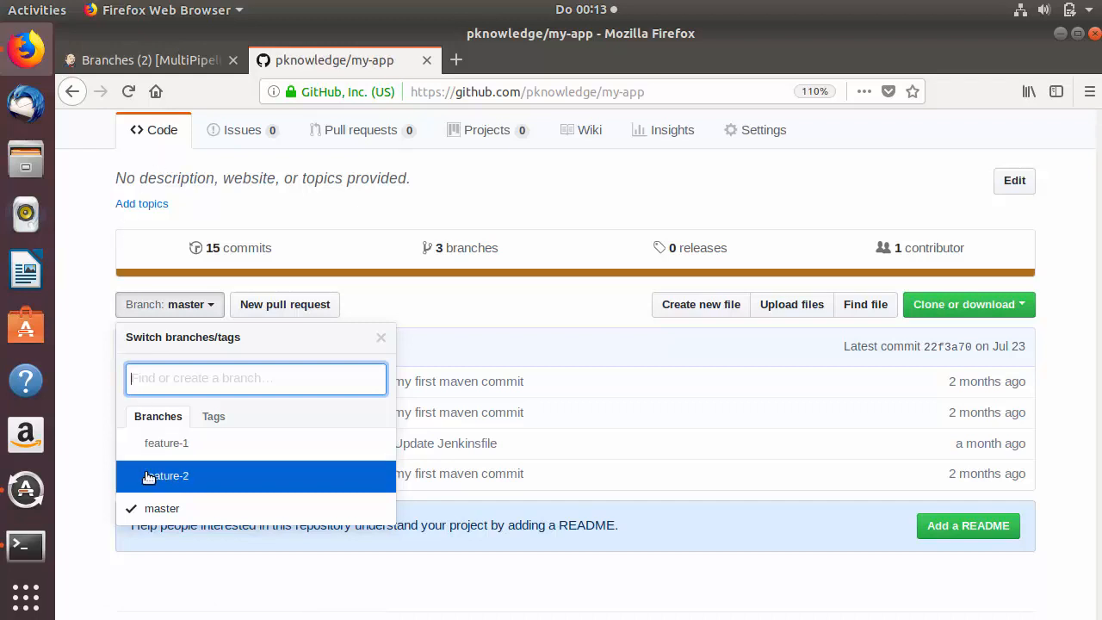
Run Scan Multibranch Pipeline Now for MultiPipelineProject in Jenkins and refresh the project's branch overview
left_click(148, 69)
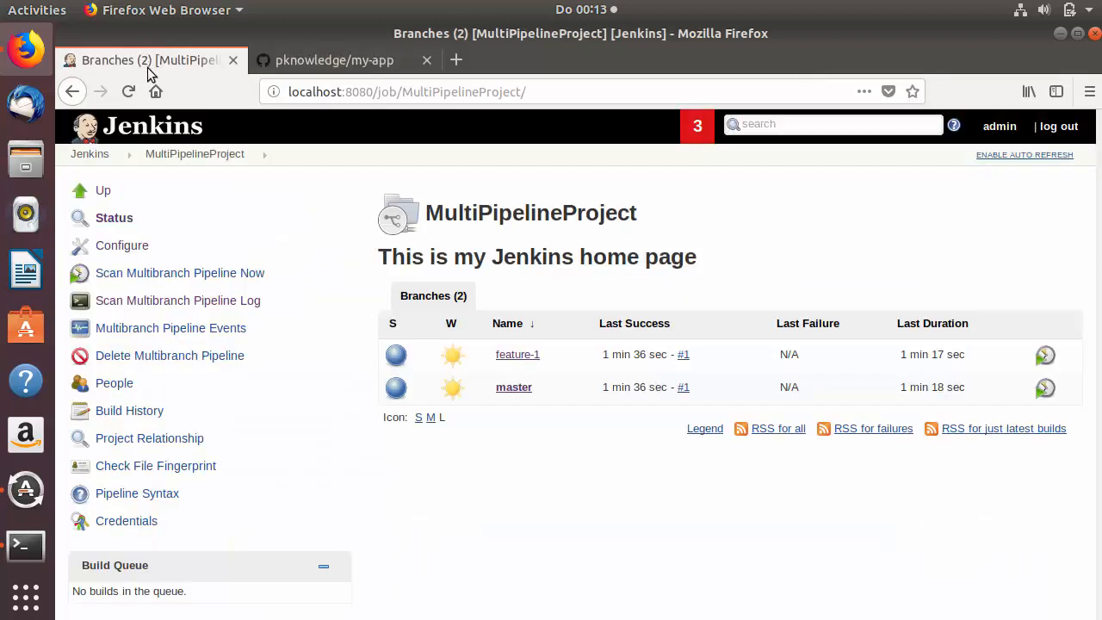
left_click(159, 273)
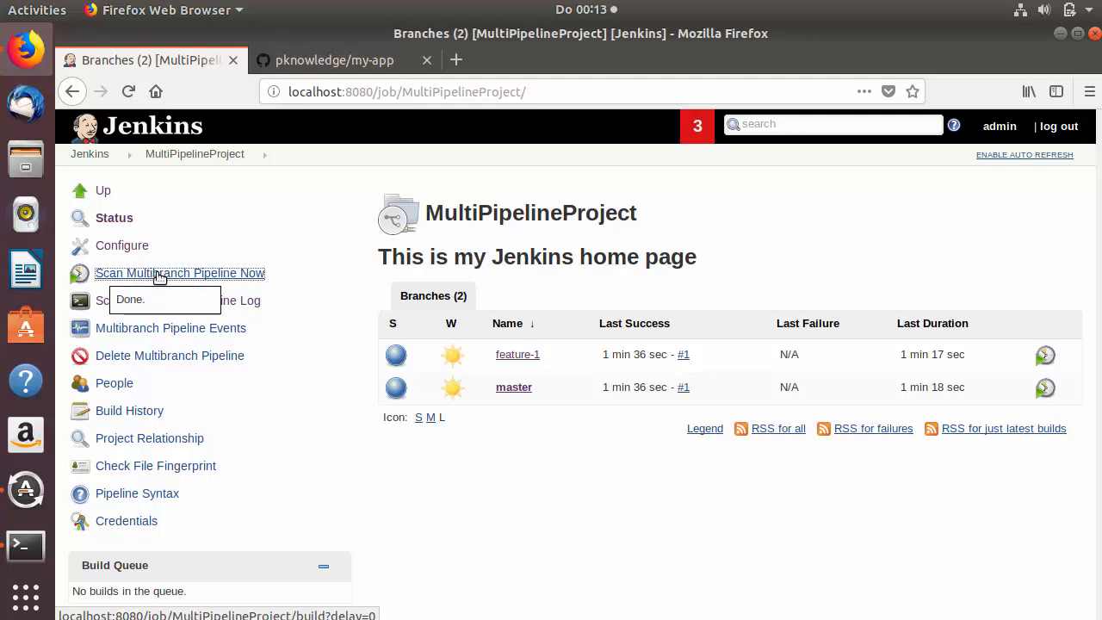
scroll(332, 373, "down", 5)
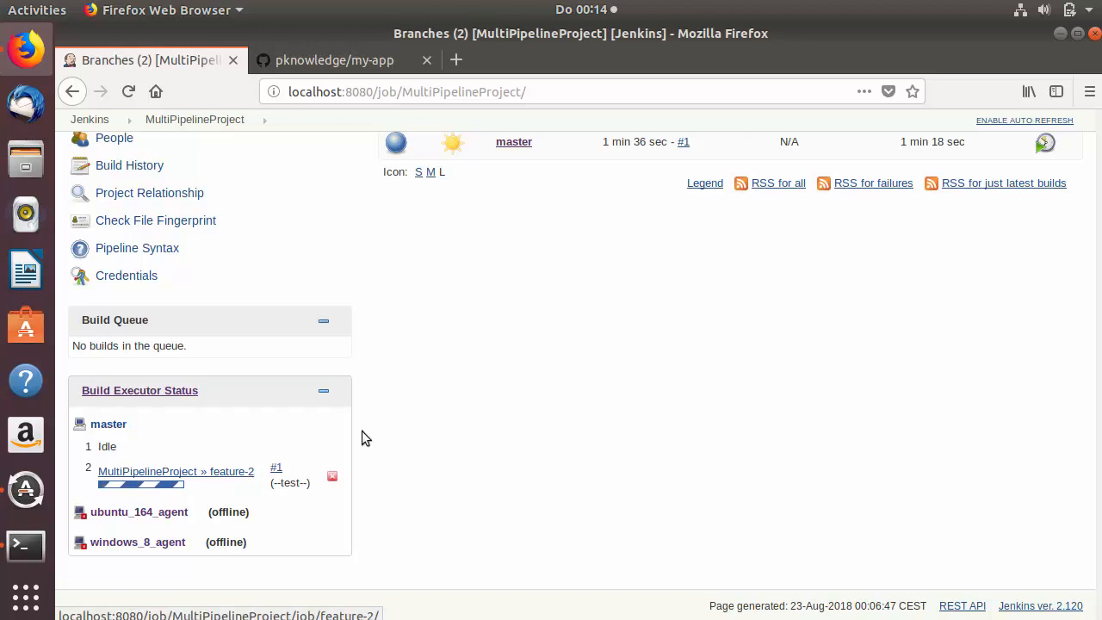
scroll(412, 359, "up", 5)
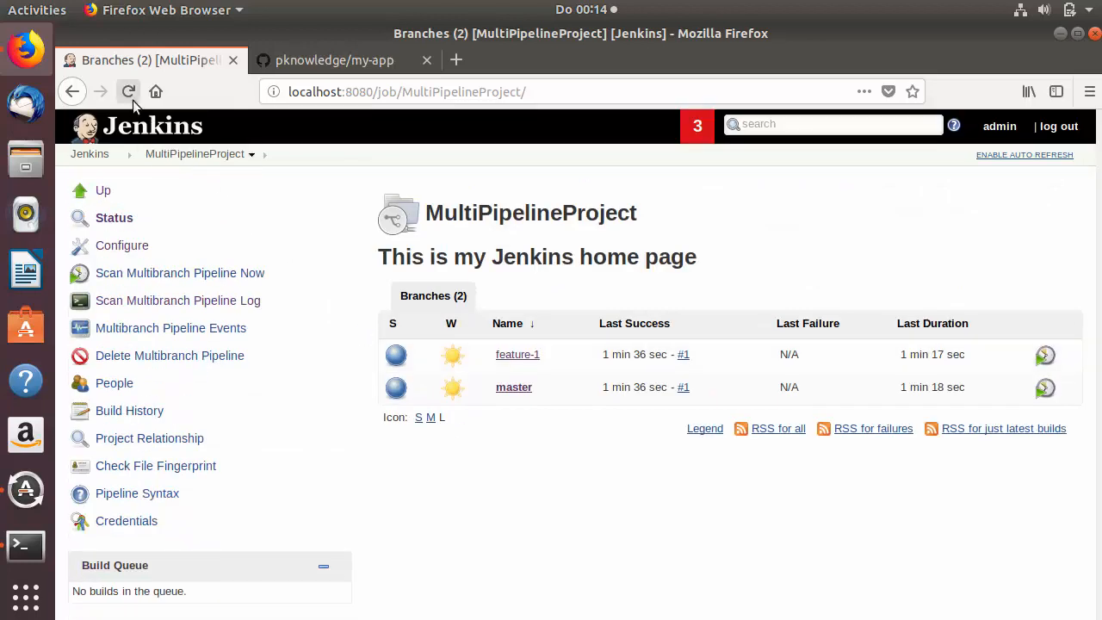
left_click(128, 92)
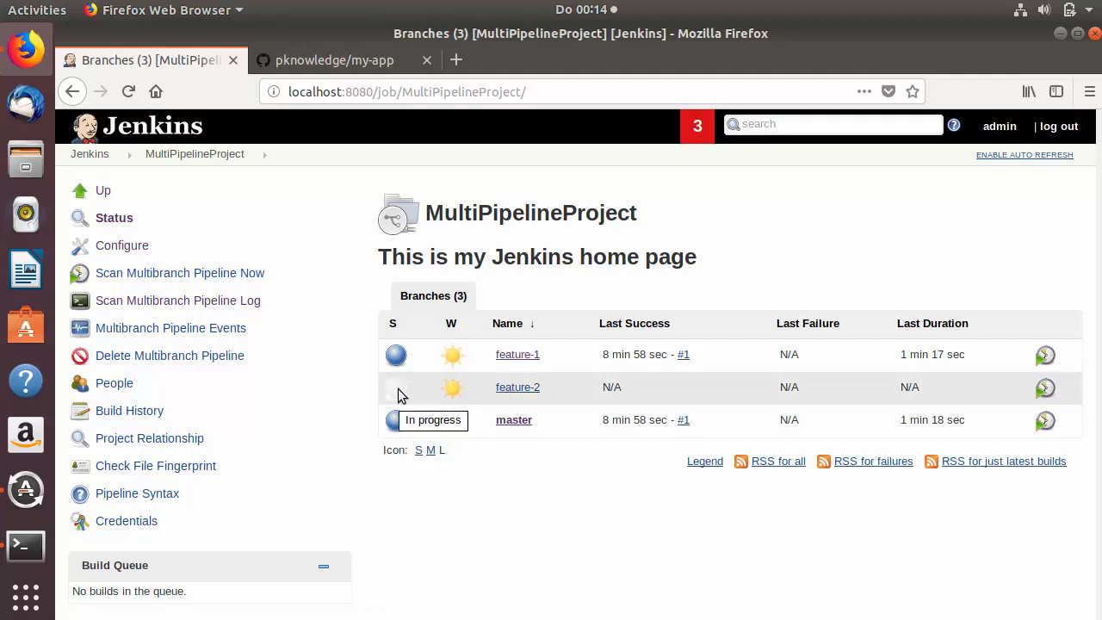
Check the build stages of the feature-2 branch's pipeline and return to the MultiPipelineProject overview
left_click(524, 388)
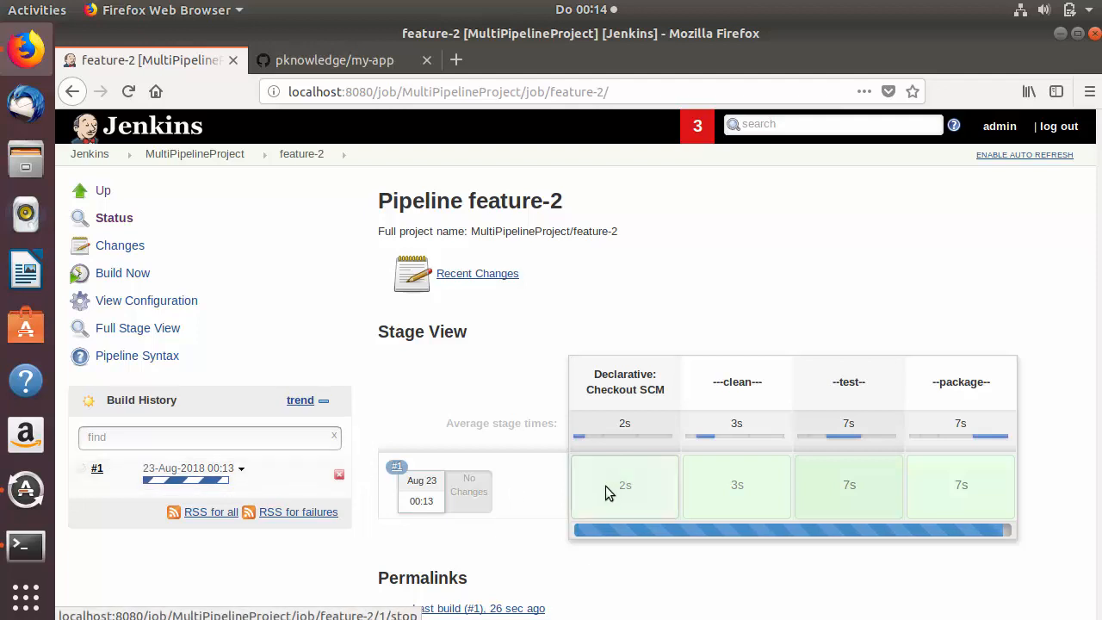
mouse_move(603, 474)
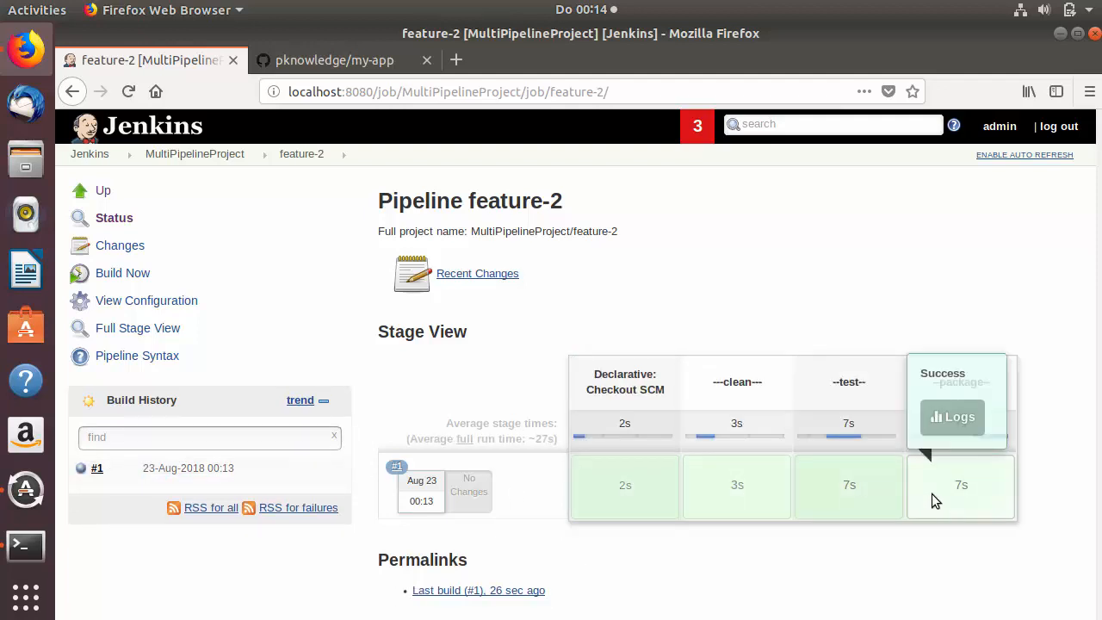
left_click(196, 158)
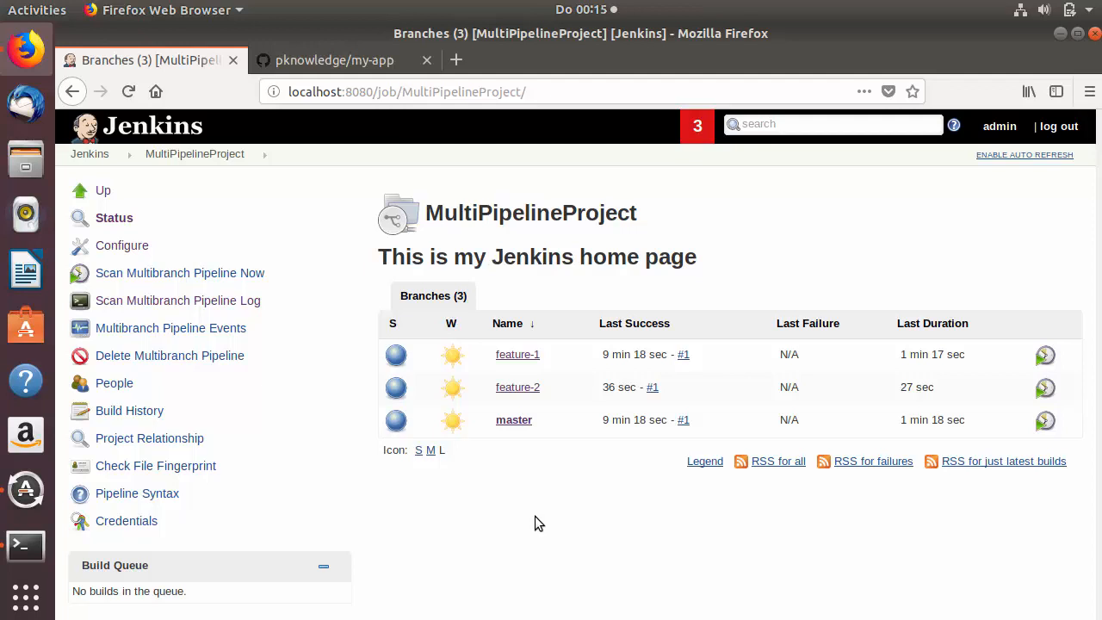
key("F12")
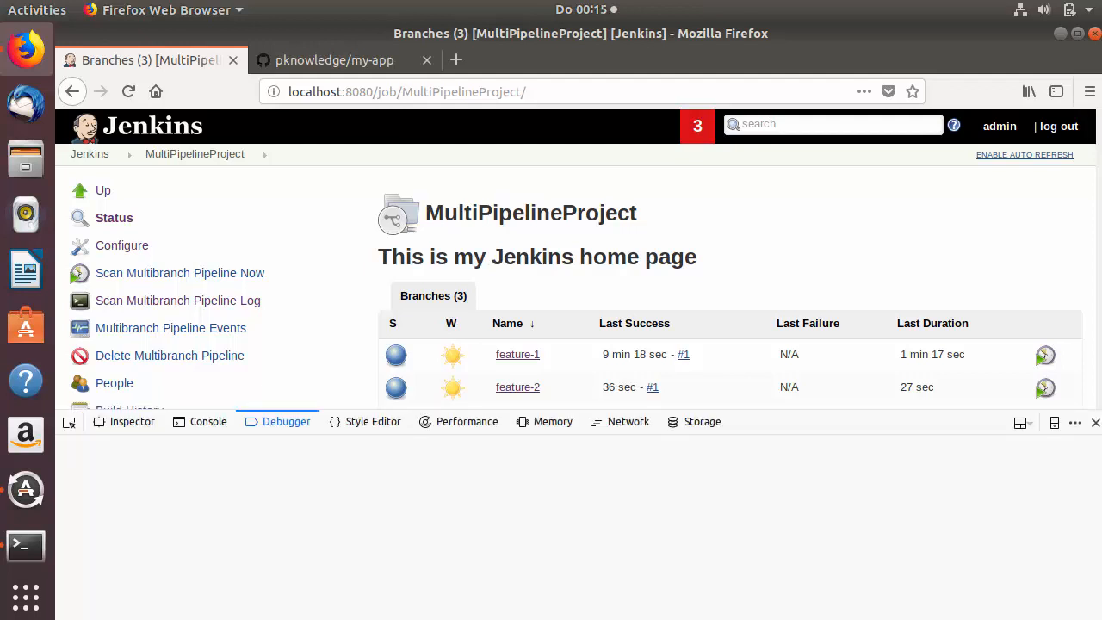